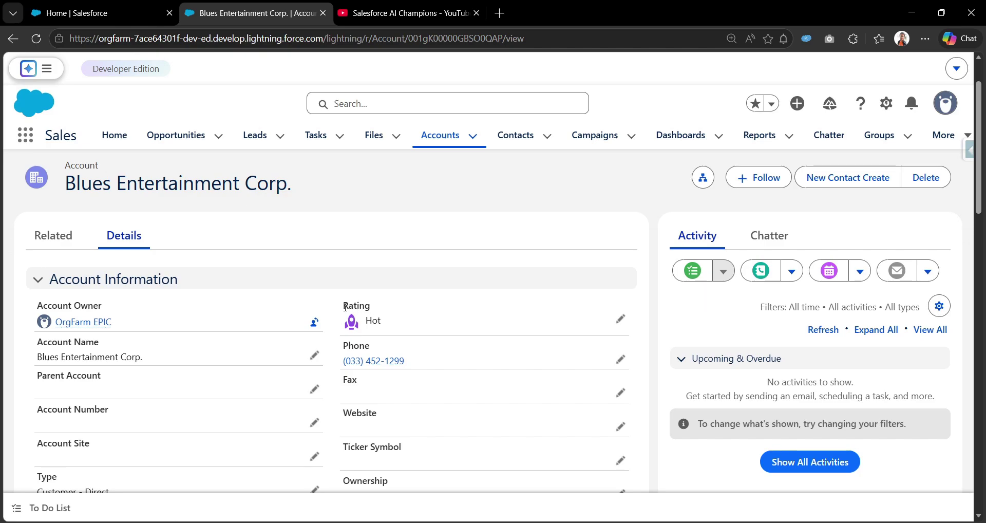
Open Salesforce Setup from the Blues Entertainment Corp. account record.
left_click_drag(344, 306, 371, 307)
left_click(525, 241)
left_click(886, 103)
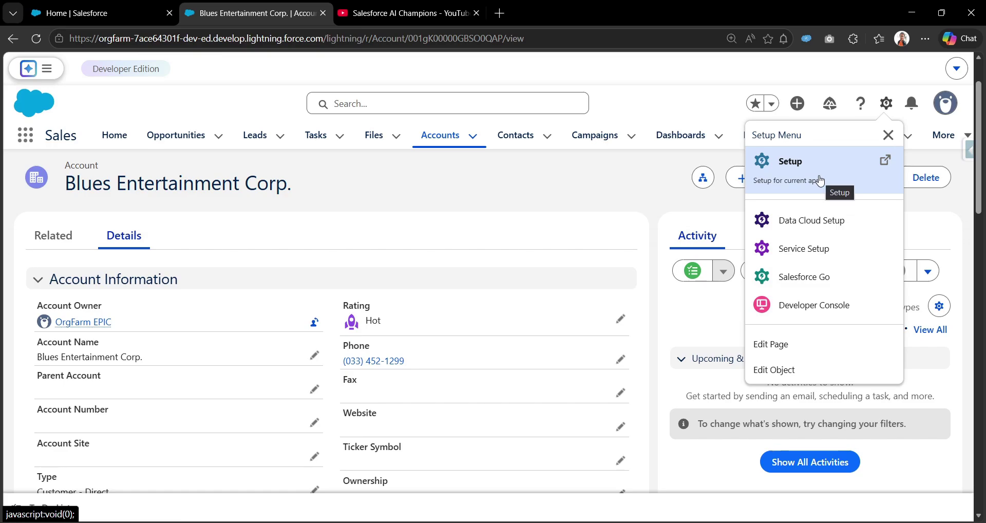
left_click(820, 180)
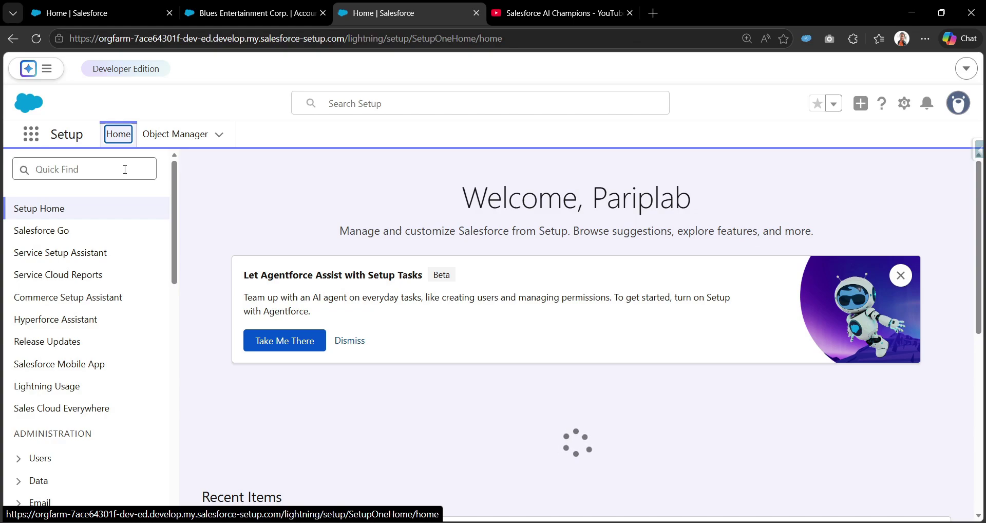
Find the Custom Permissions page in Setup by searching for "custom per" and open it.
left_click(124, 170)
type("c")
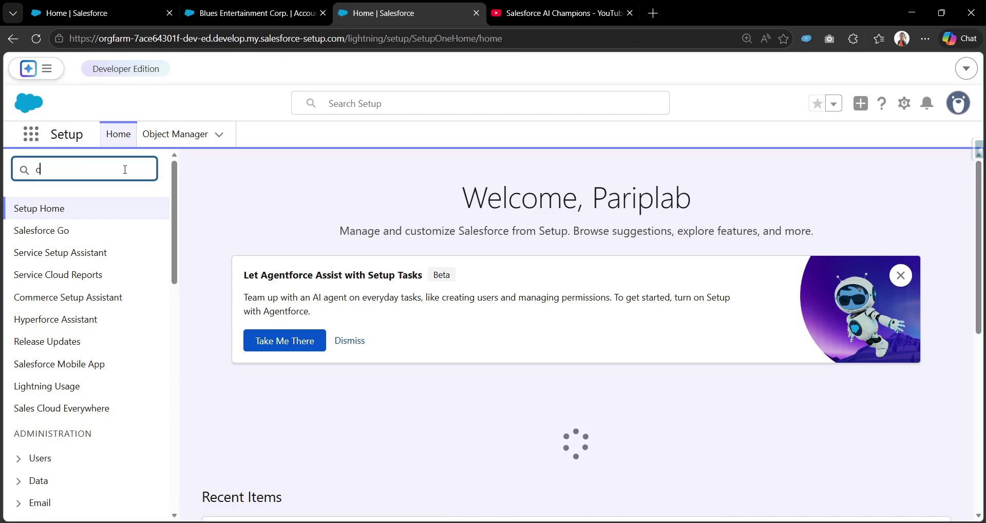
type("ustom p")
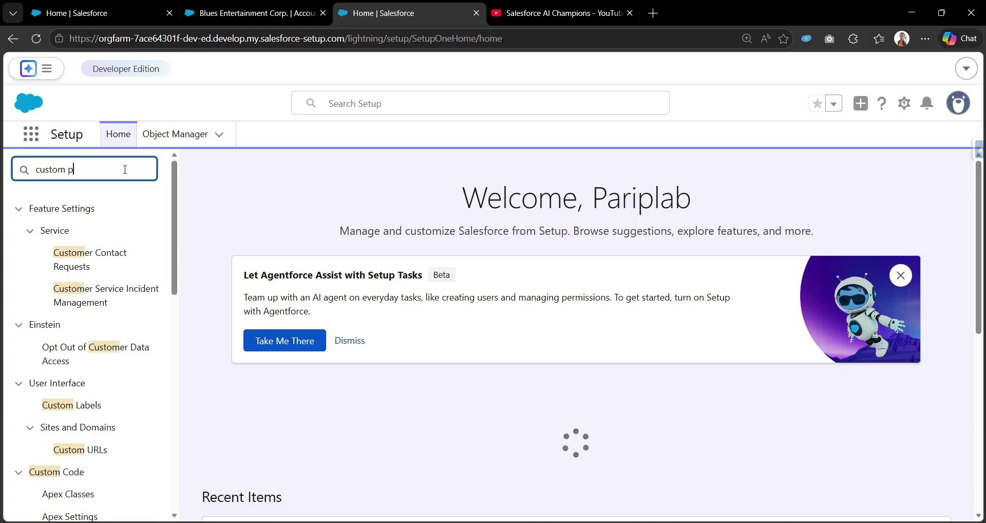
type("er")
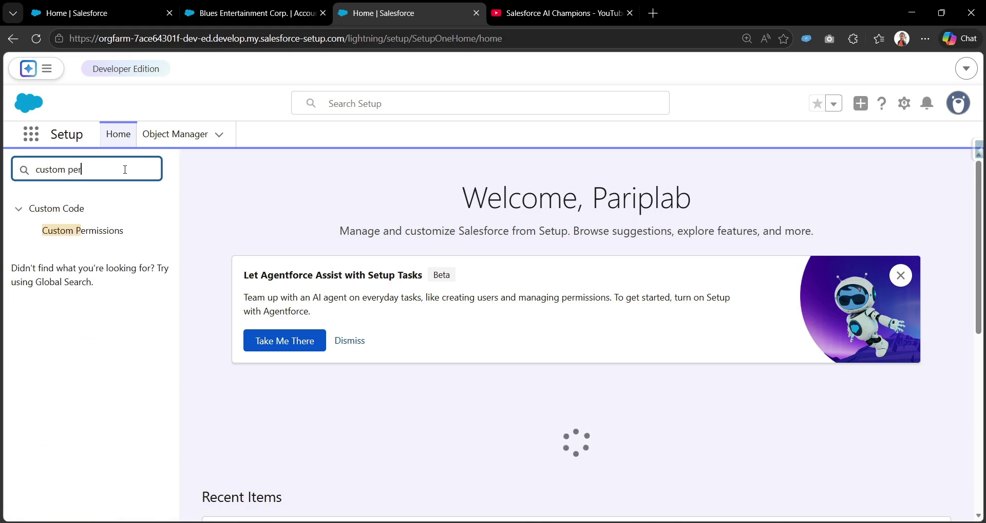
left_click(93, 236)
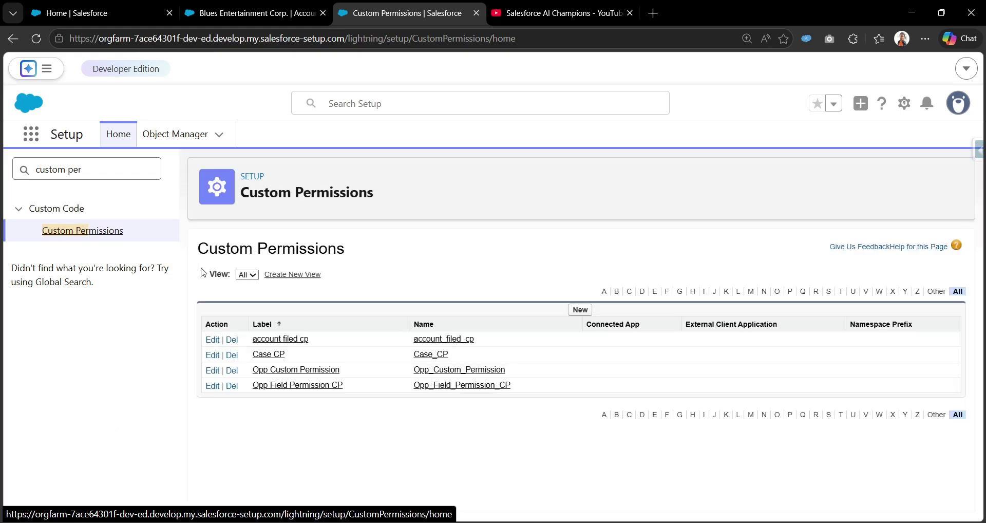
Create and save a custom permission labelled "account CP" with the name account_CP.
left_click(580, 310)
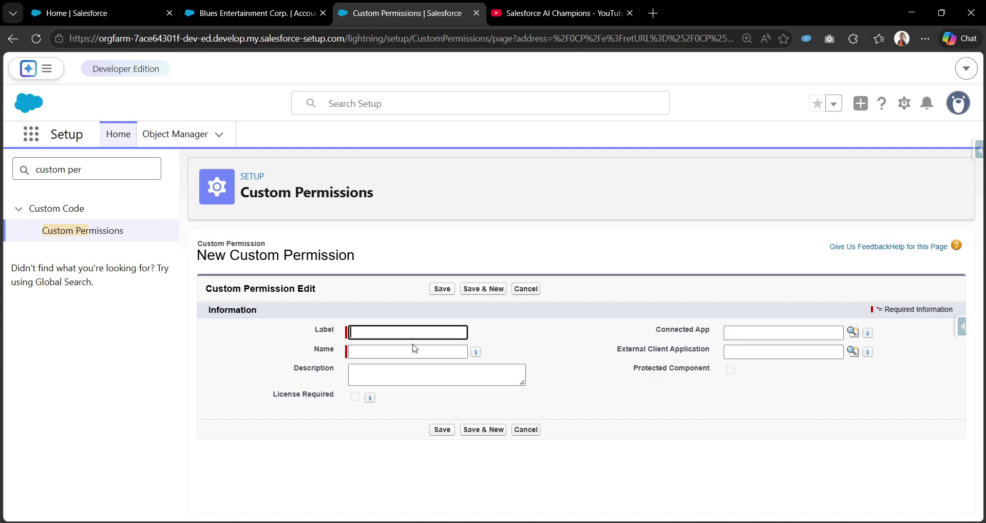
type("account CP")
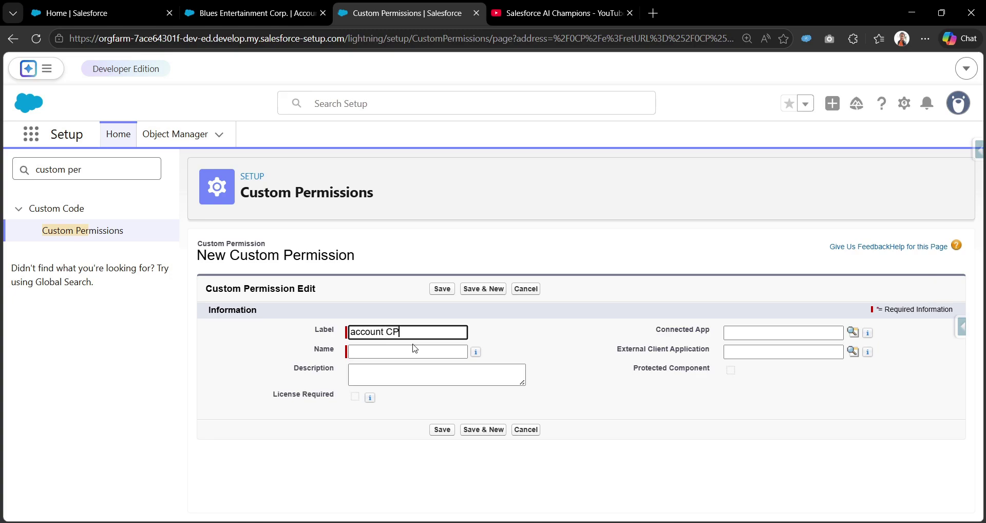
key("Tab")
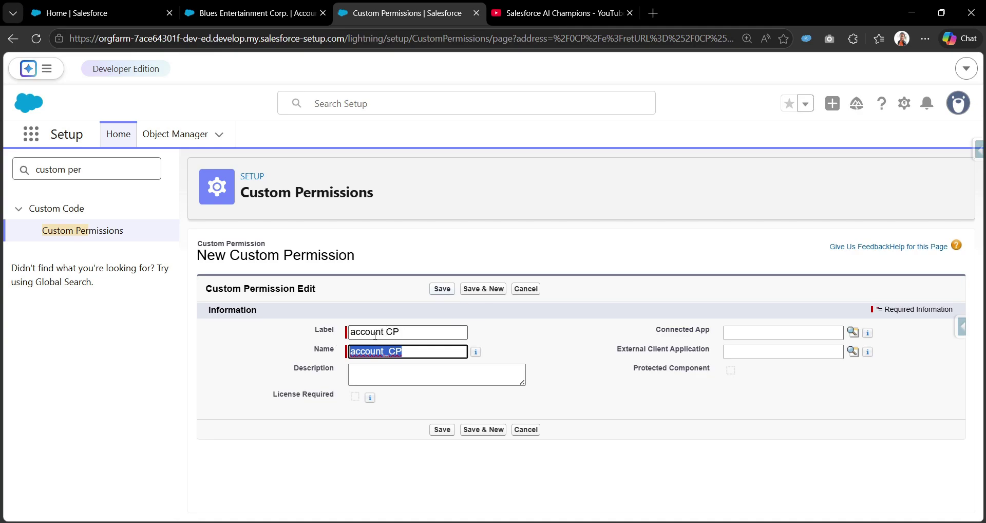
left_click(440, 289)
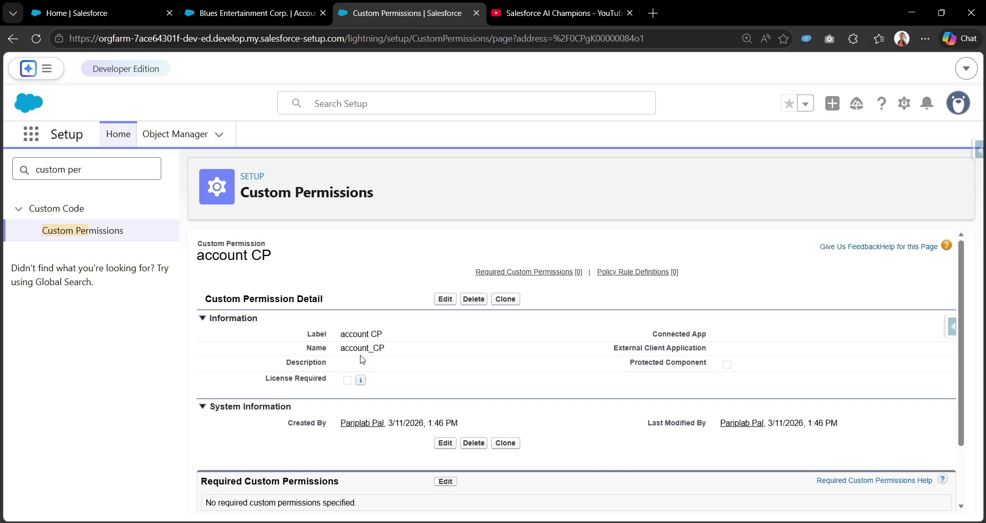
Search Setup for "permis" and open the Permission Sets page.
triple_click(113, 177)
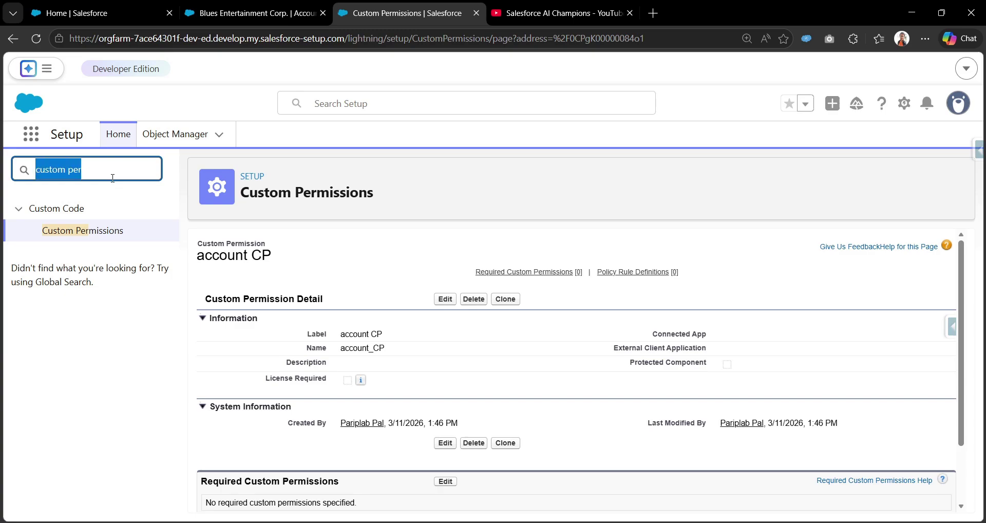
type("permis")
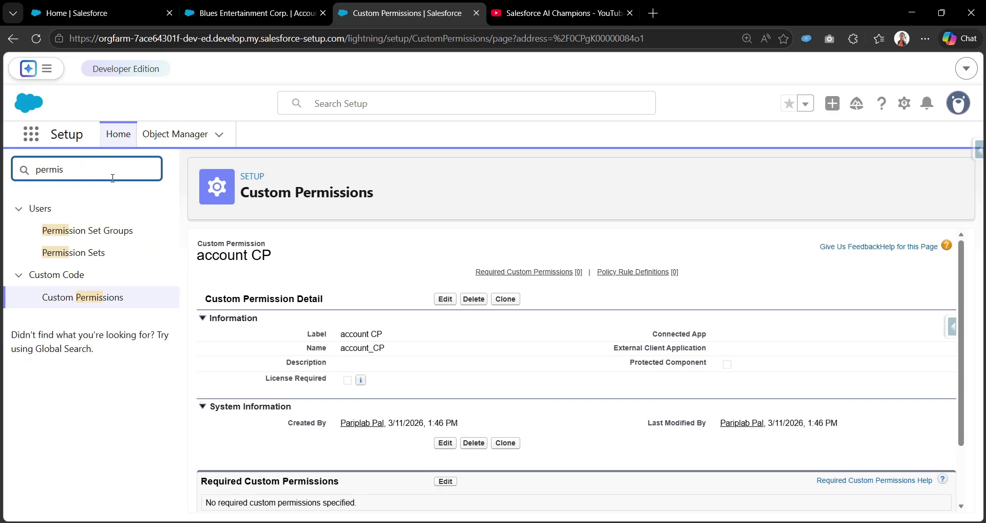
left_click(89, 251)
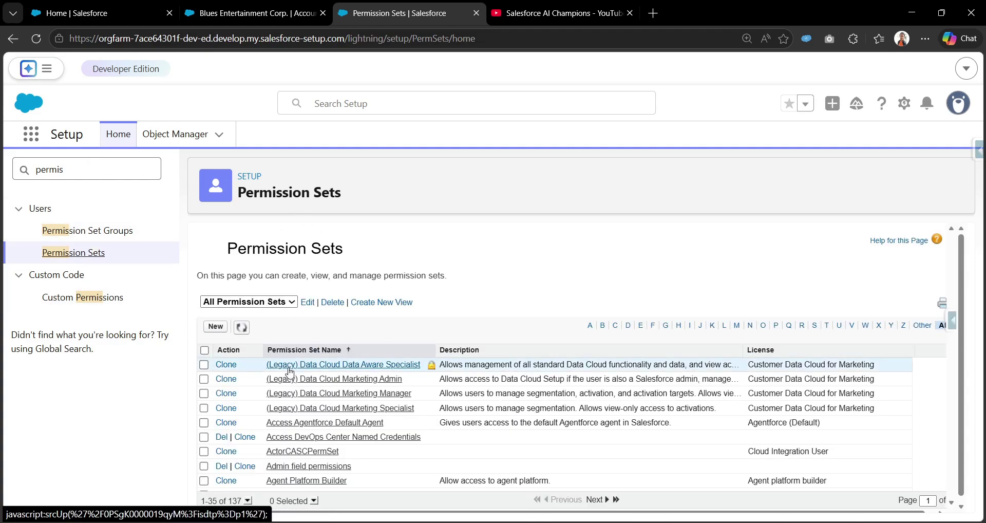
Try to save a new permission set labelled "Account PS" with API name Account_PS and license --None--.
left_click(217, 328)
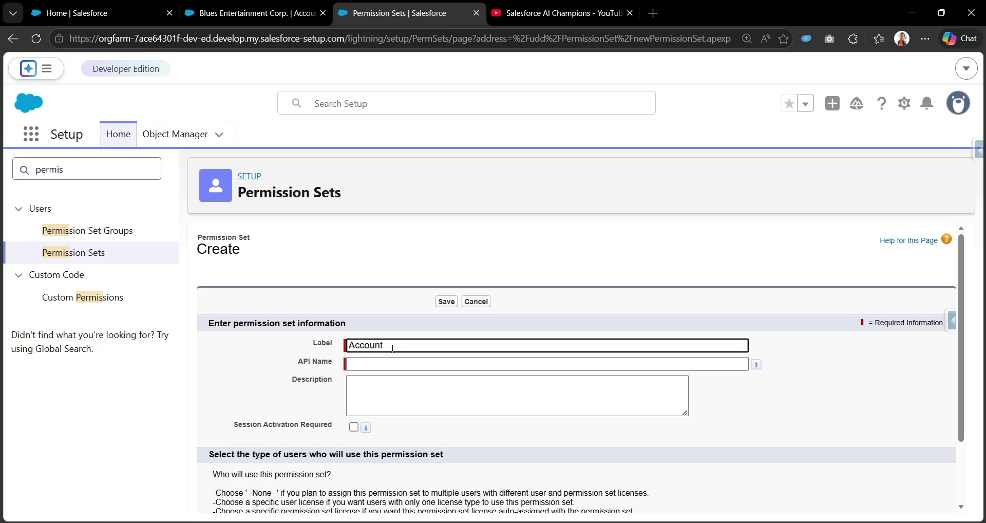
key("Tab")
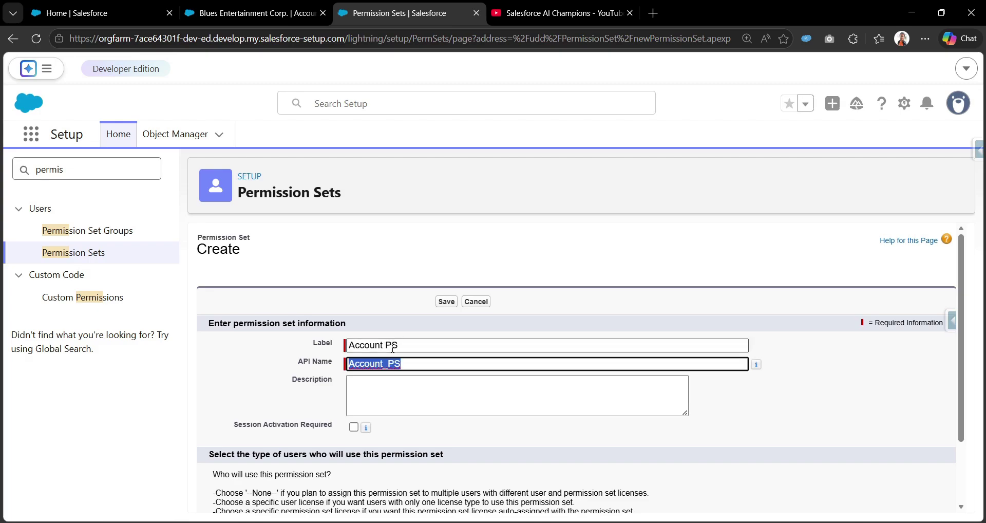
scroll(390, 400, "down", 2)
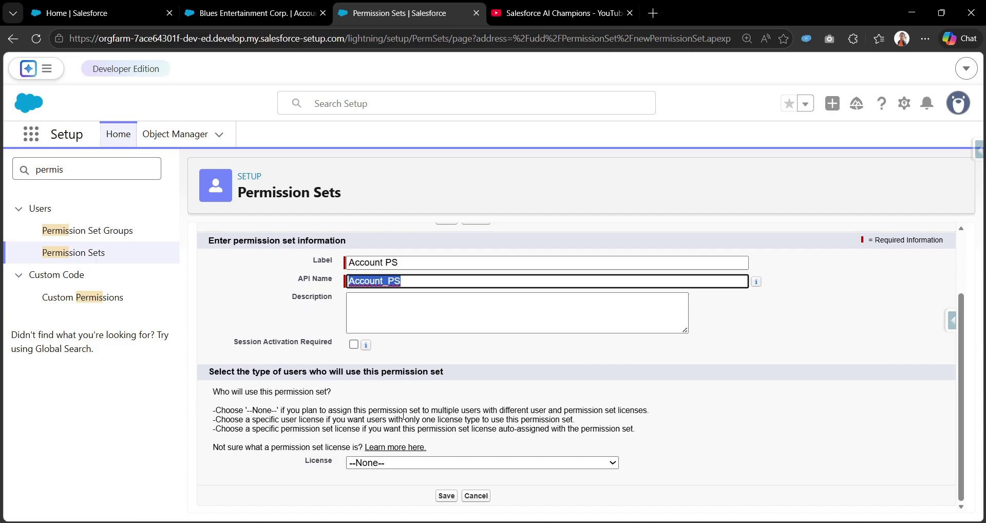
scroll(440, 314, "up", 2)
left_click(450, 303)
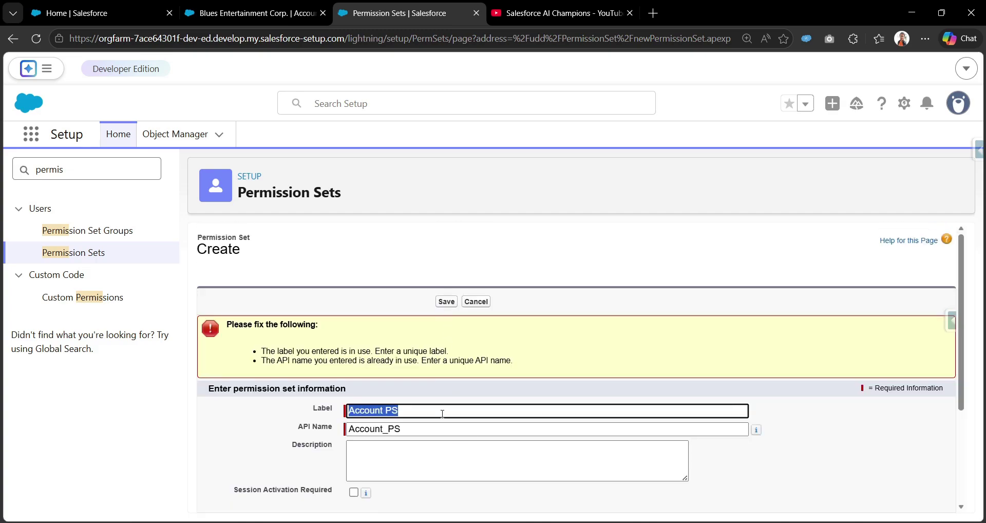
Change the new permission set's label to "Account Field PS" and its API name to Account_Field_PS, and save it.
left_click(440, 416)
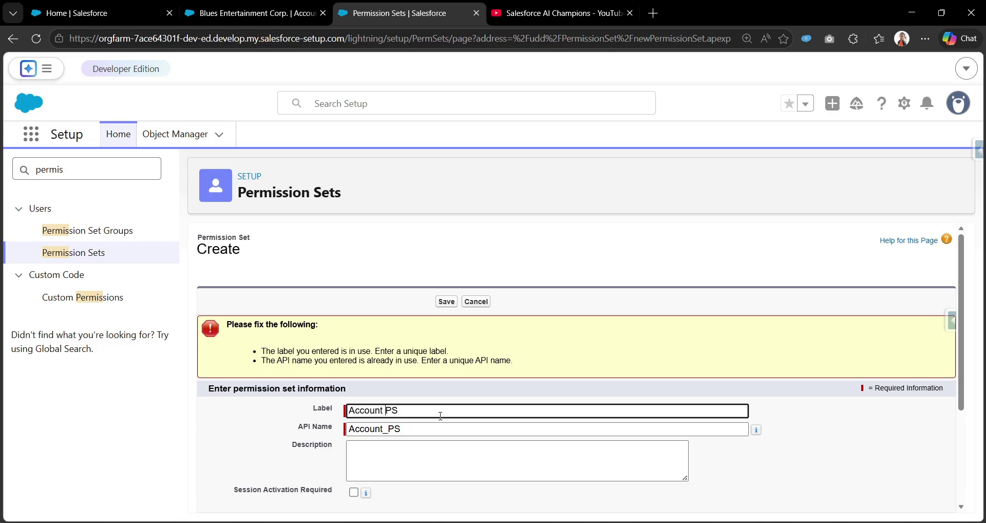
type("Field")
key("Tab")
key("BackSpace")
left_click(440, 416)
key("Tab")
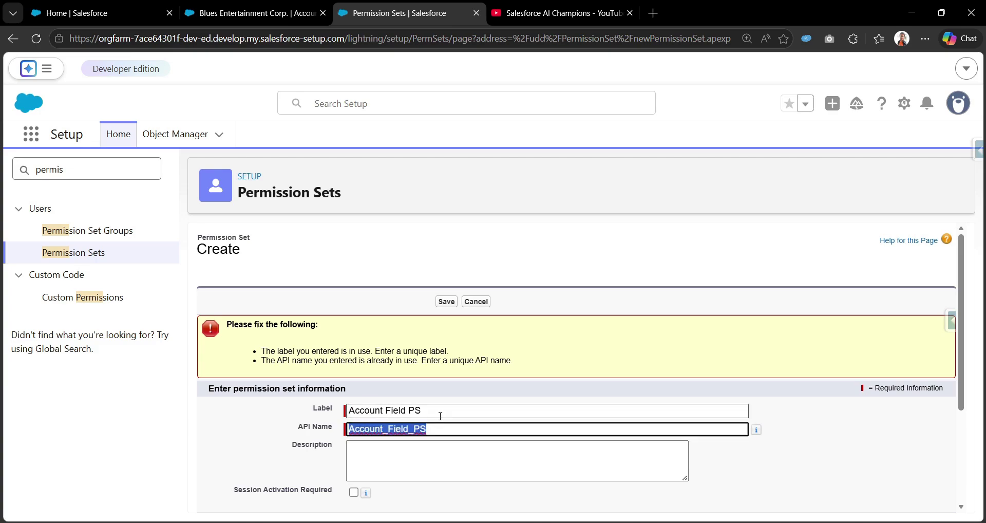
left_click(446, 302)
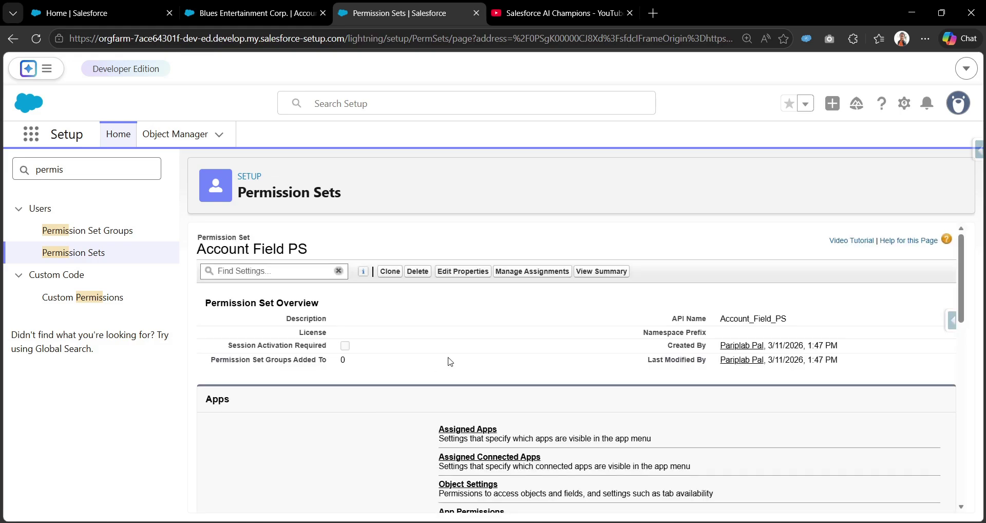
scroll(418, 393, "down", 6)
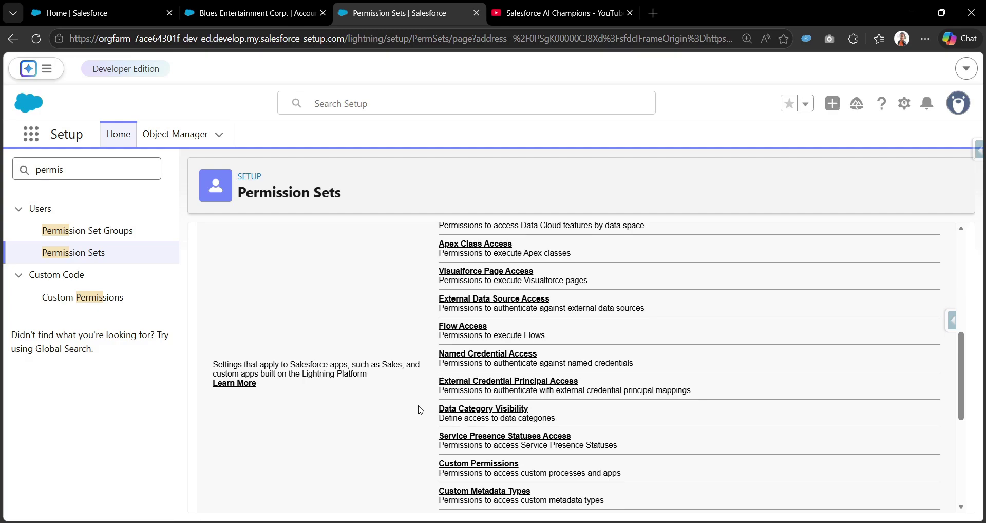
scroll(419, 410, "down", 3)
scroll(311, 338, "up", 10)
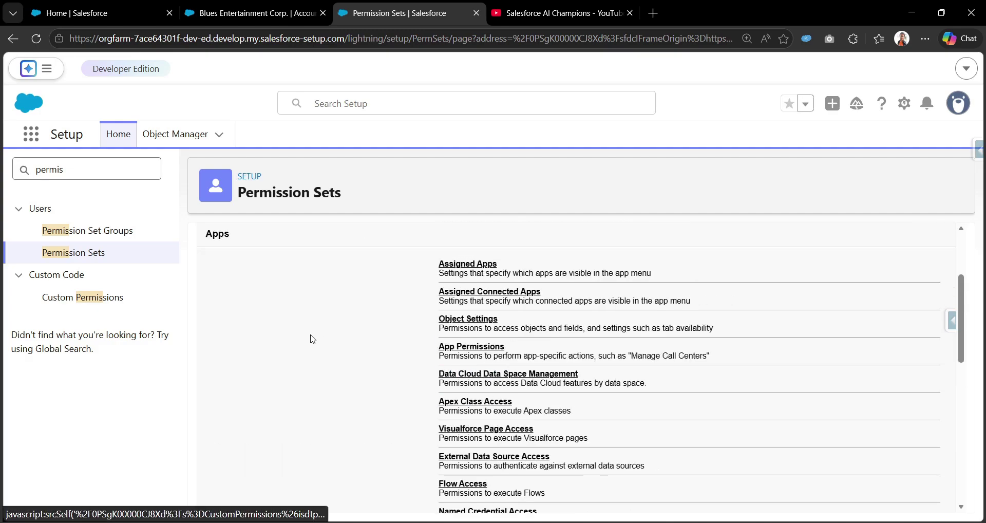
left_click(274, 271)
type("c")
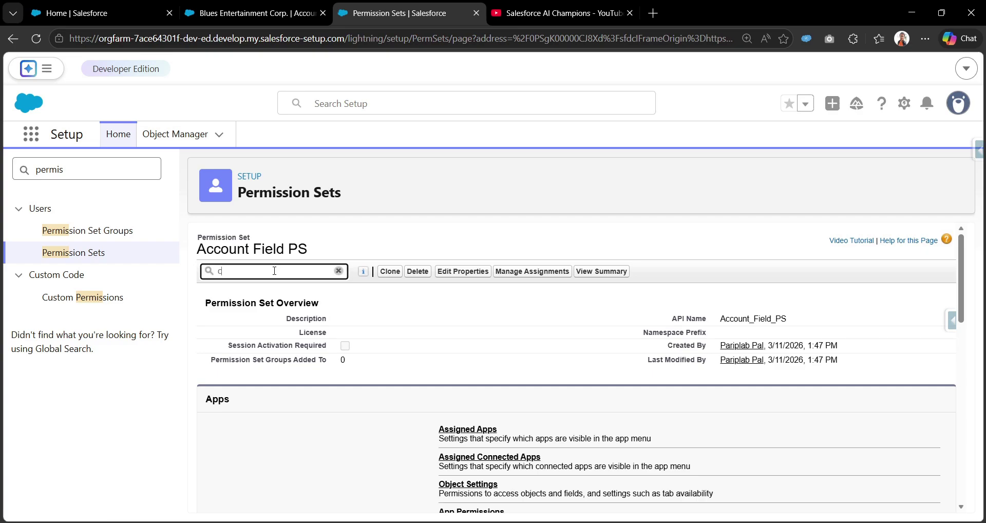
type("ustom pe")
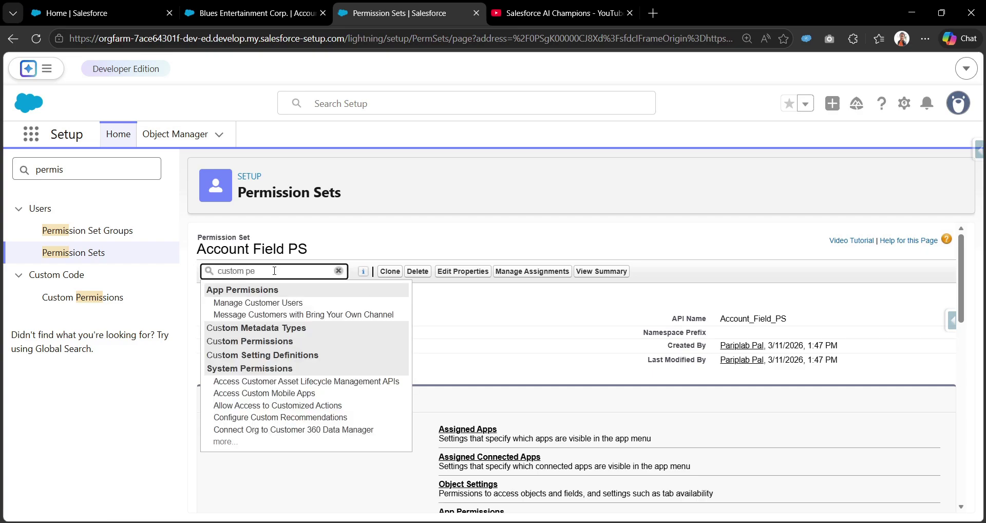
type("r")
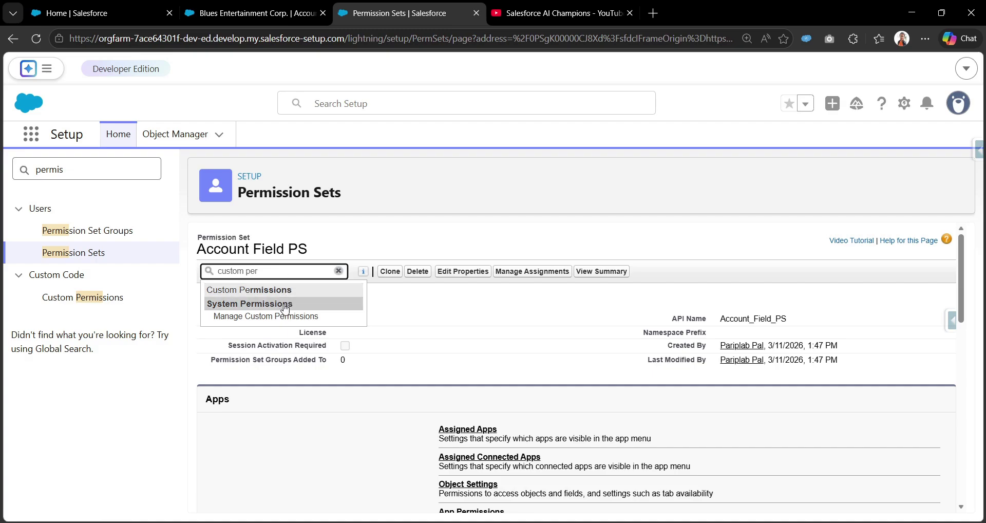
left_click(231, 316)
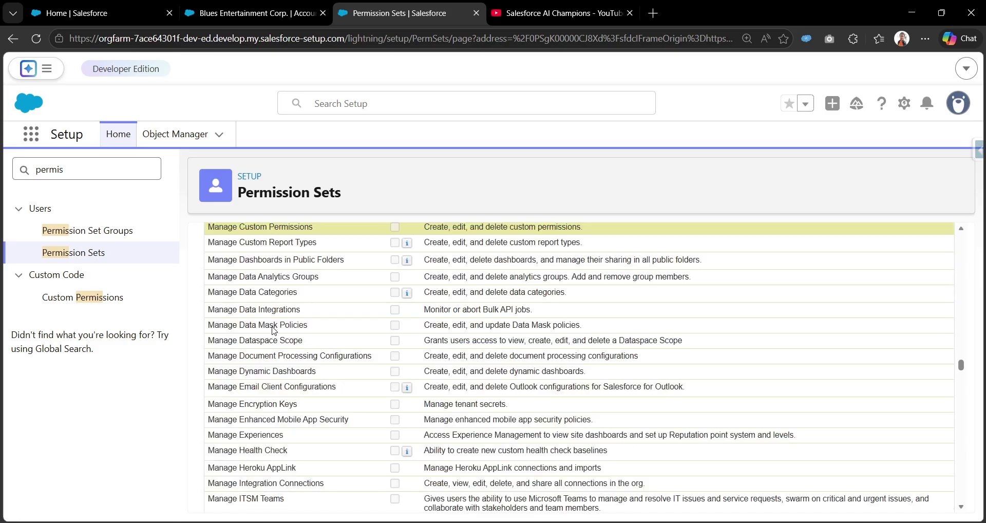
scroll(365, 350, "up", 4)
scroll(363, 349, "up", 20)
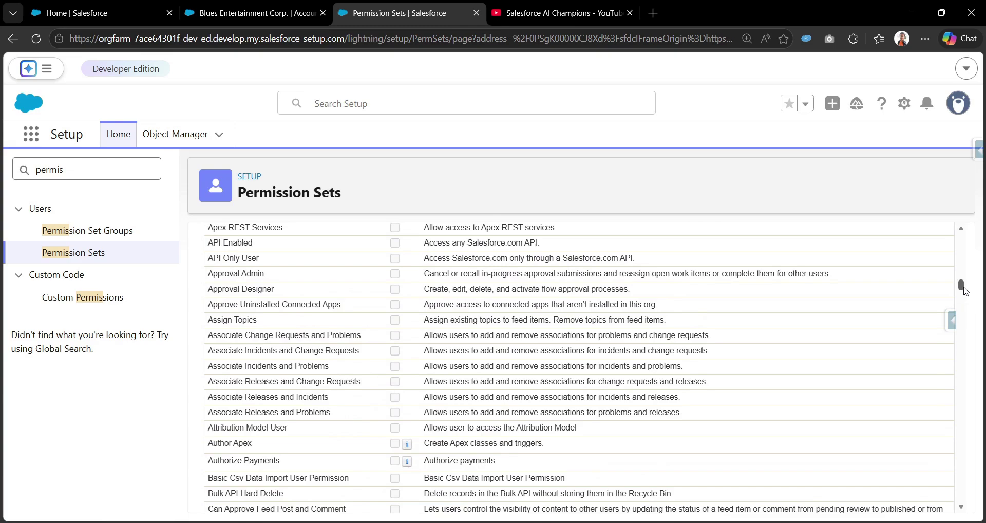
left_click_drag(960, 284, 959, 209)
mouse_move(362, 273)
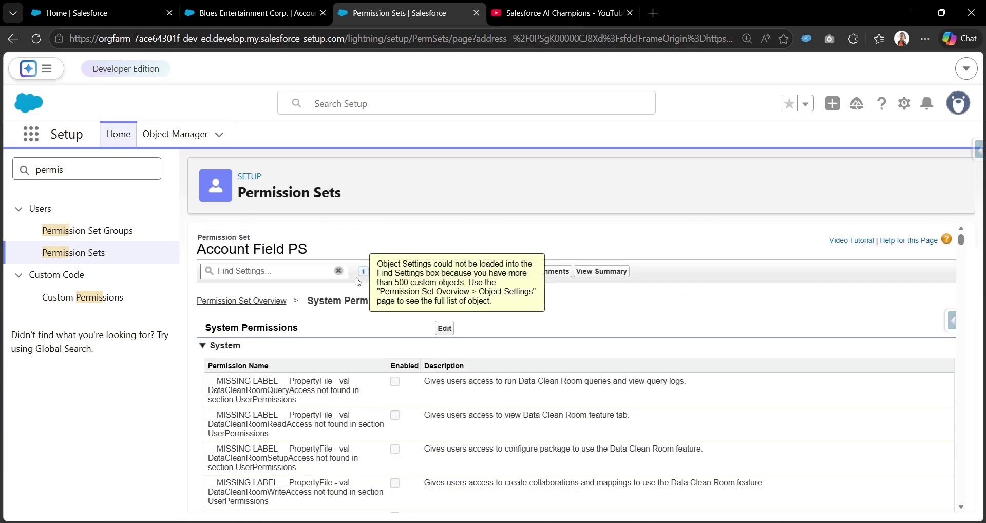
left_click(260, 302)
Open the Custom Permissions settings of the Account Field PS permission set.
scroll(358, 380, "down", 5)
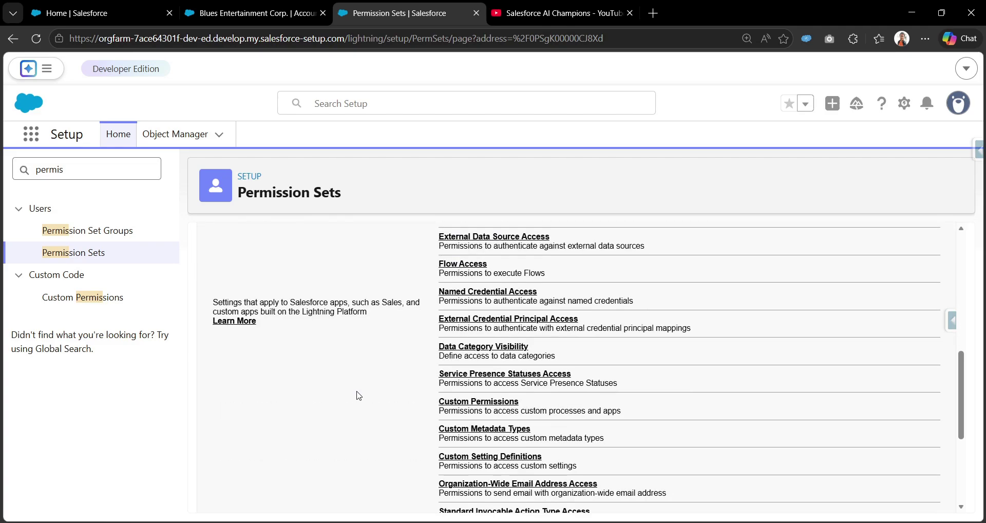
scroll(364, 395, "down", 3)
scroll(390, 394, "up", 4)
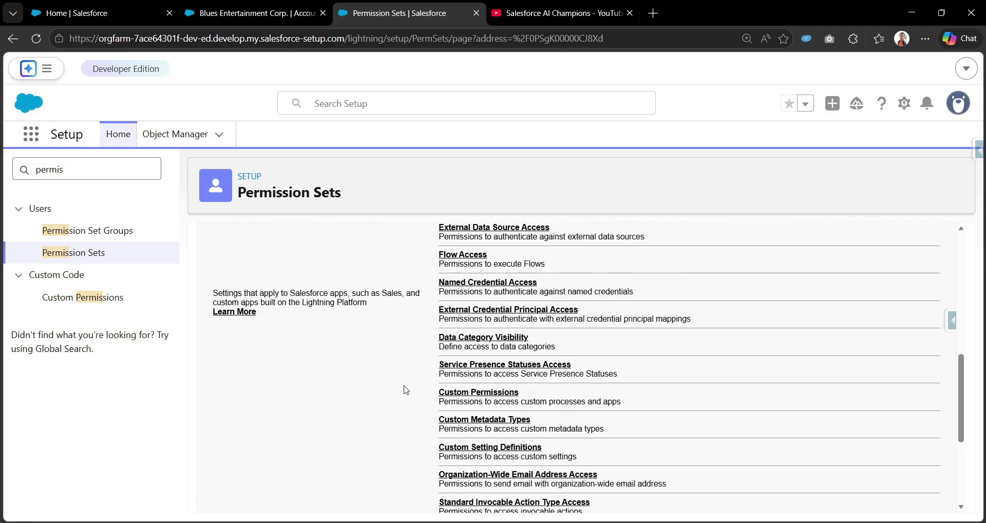
scroll(440, 392, "up", 5)
scroll(427, 395, "down", 4)
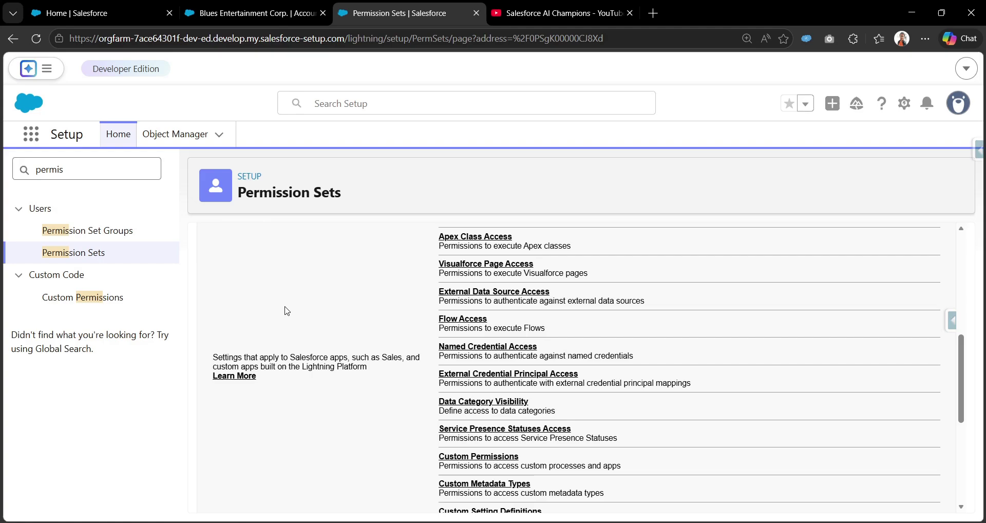
scroll(407, 396, "up", 5)
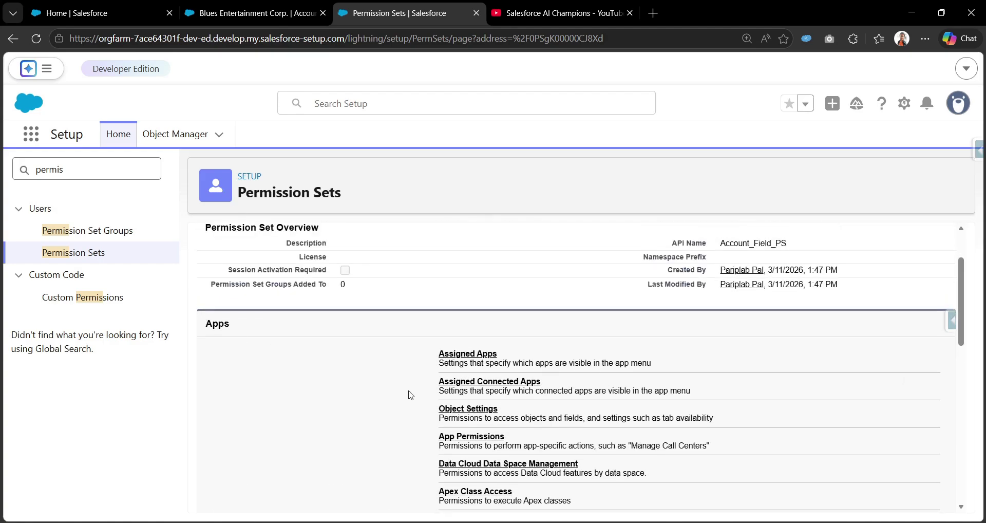
scroll(446, 409, "down", 8)
scroll(448, 390, "up", 2)
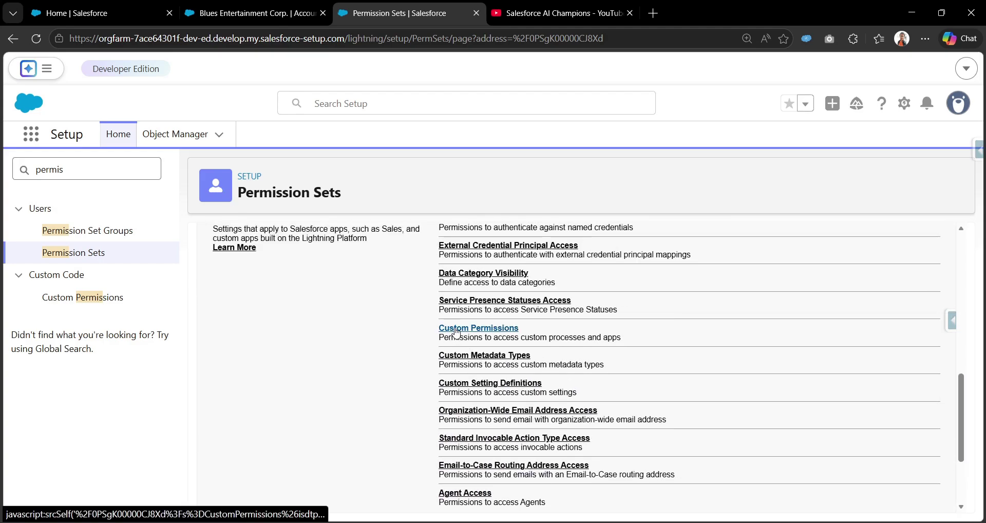
left_click(457, 330)
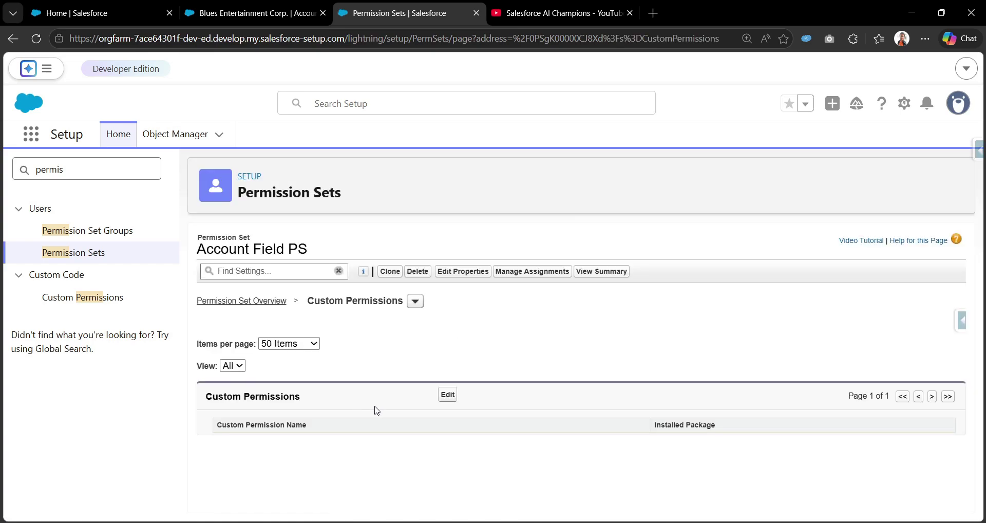
Enable the custom permission account CP in the Account Field PS permission set and save it.
left_click(448, 395)
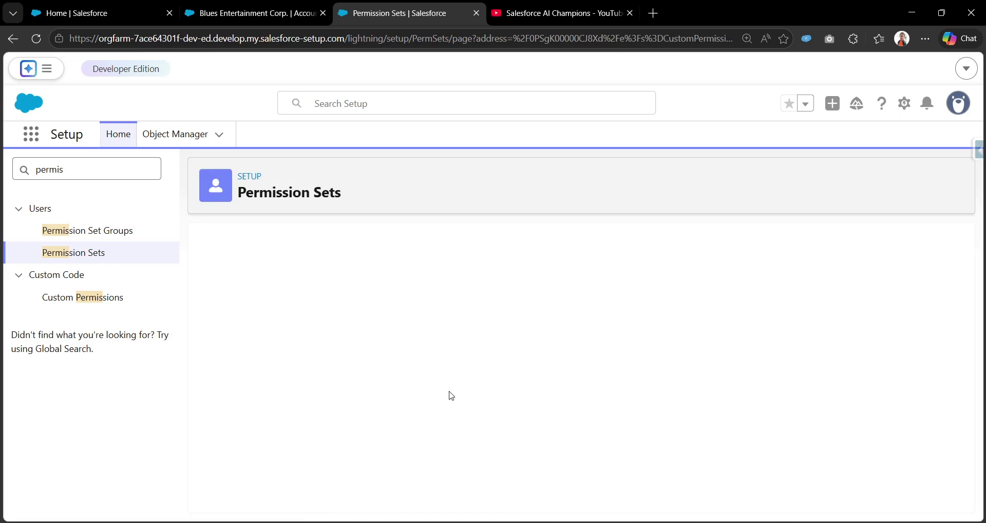
scroll(323, 373, "down", 2)
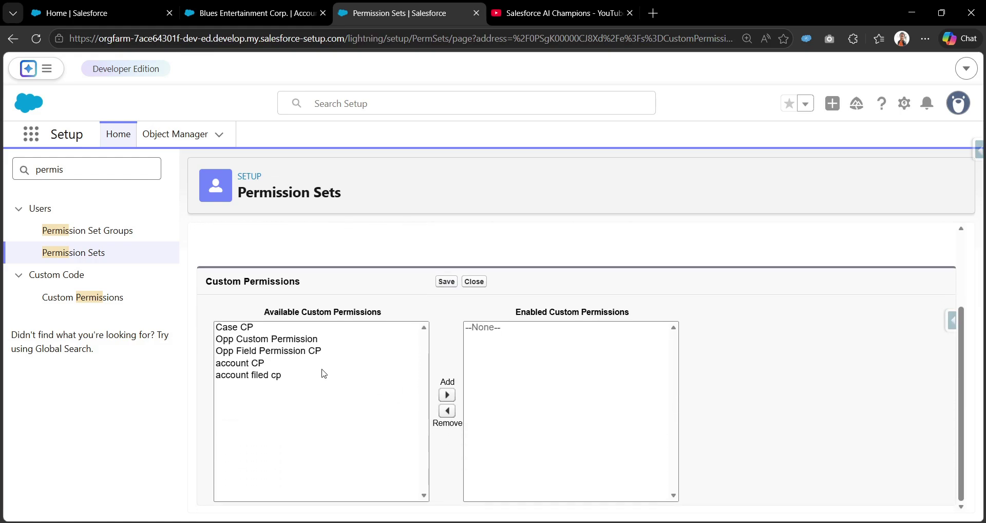
left_click(307, 368)
left_click(303, 376)
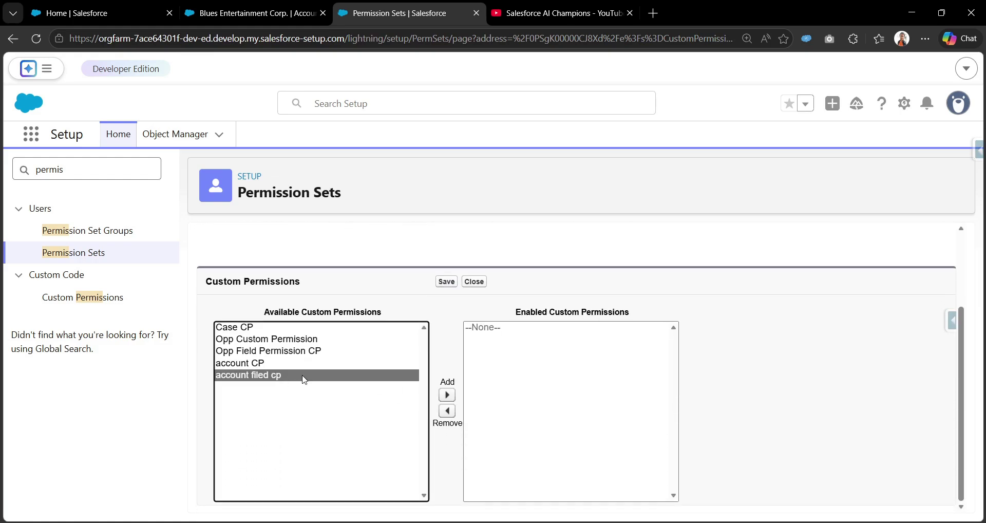
left_click(280, 363)
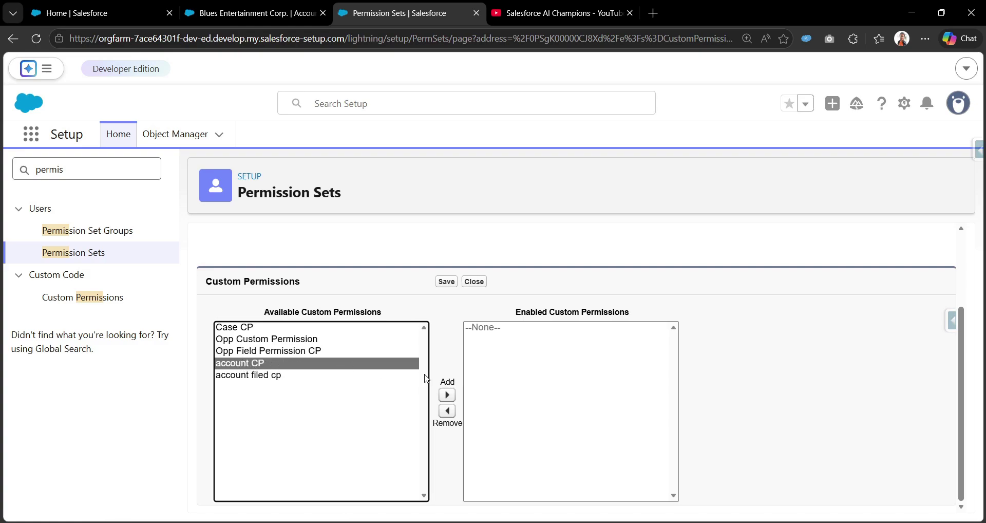
left_click(446, 394)
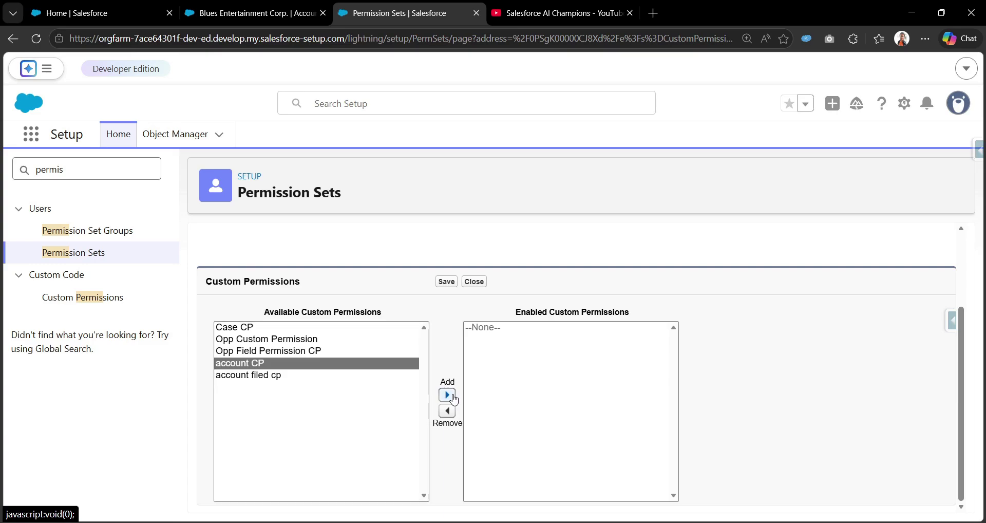
left_click_drag(503, 307, 651, 308)
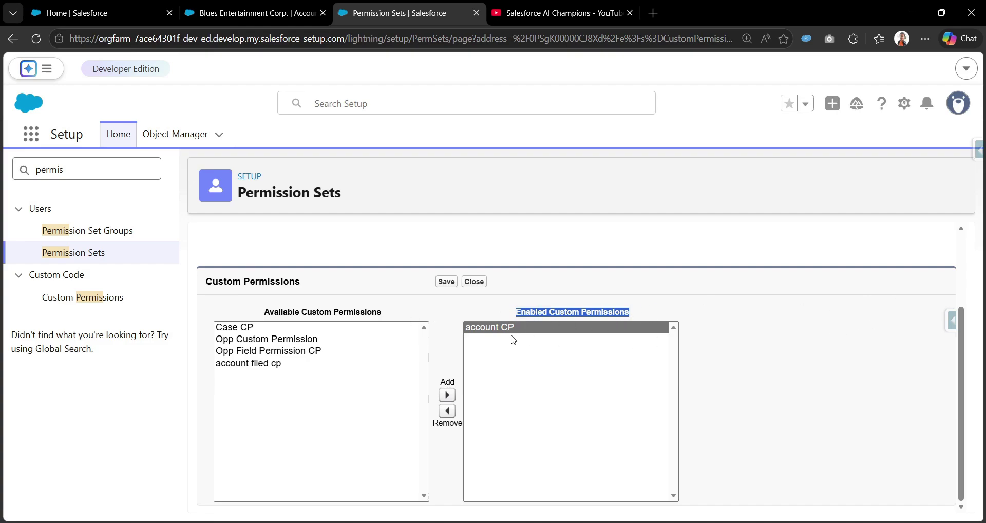
left_click(446, 282)
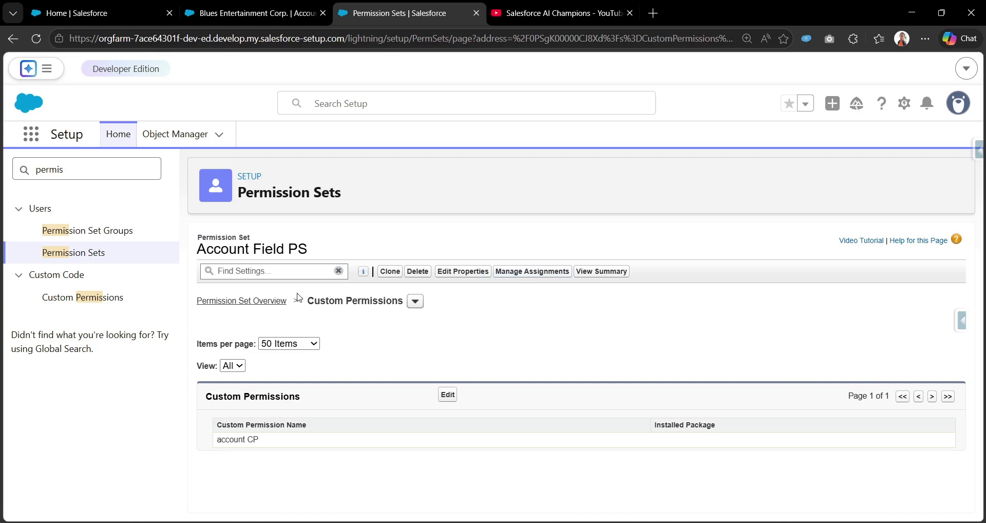
Start a new user assignment for the Account Field PS permission set.
left_click(517, 272)
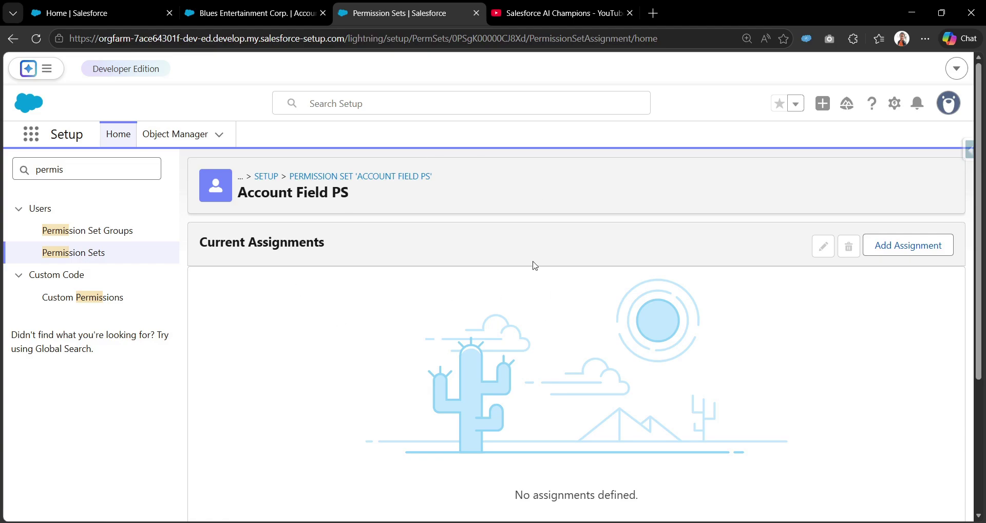
left_click(904, 249)
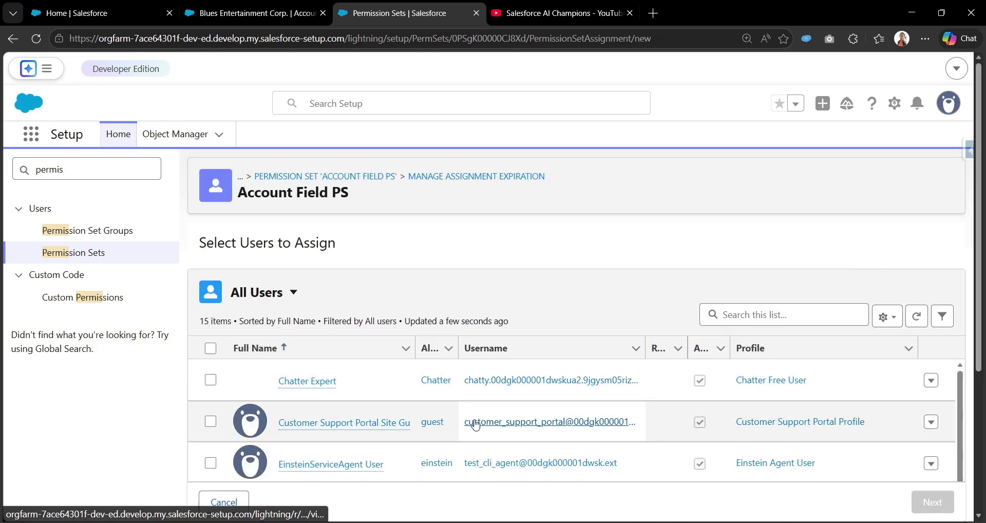
scroll(698, 399, "down", 2)
scroll(744, 359, "up", 2)
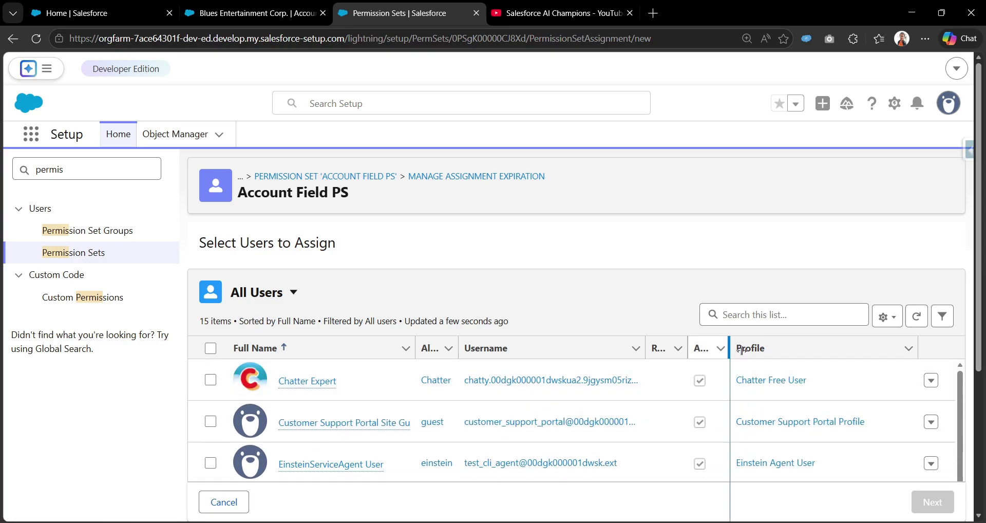
left_click(777, 314)
type("plat")
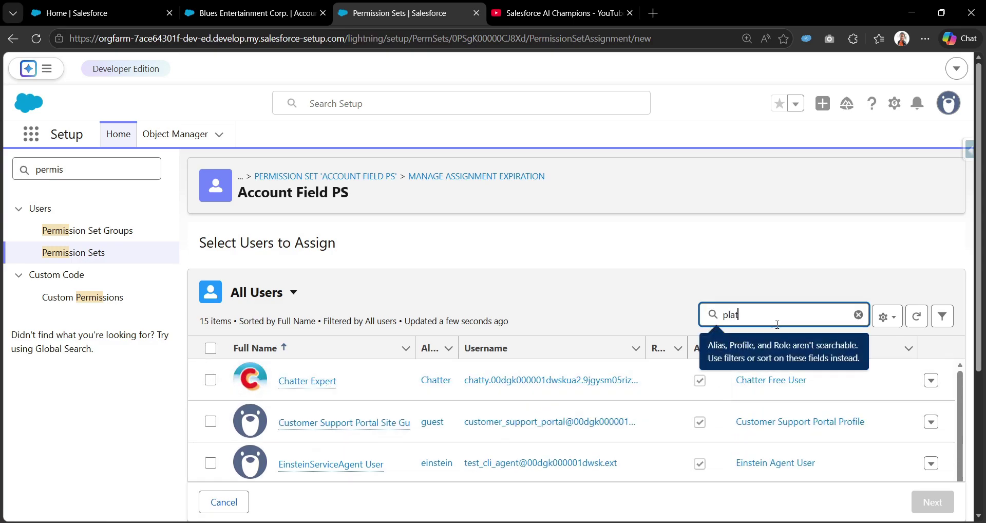
type("fo")
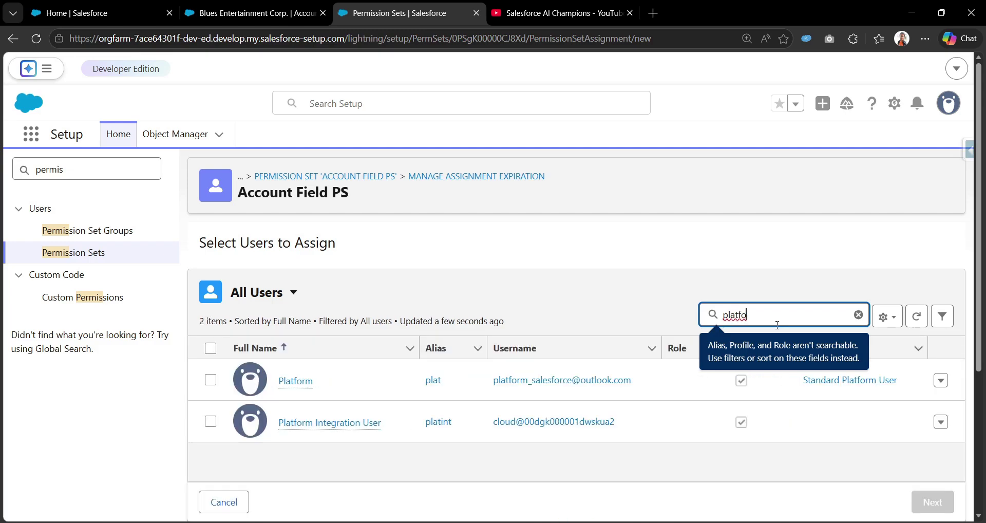
left_click(299, 384)
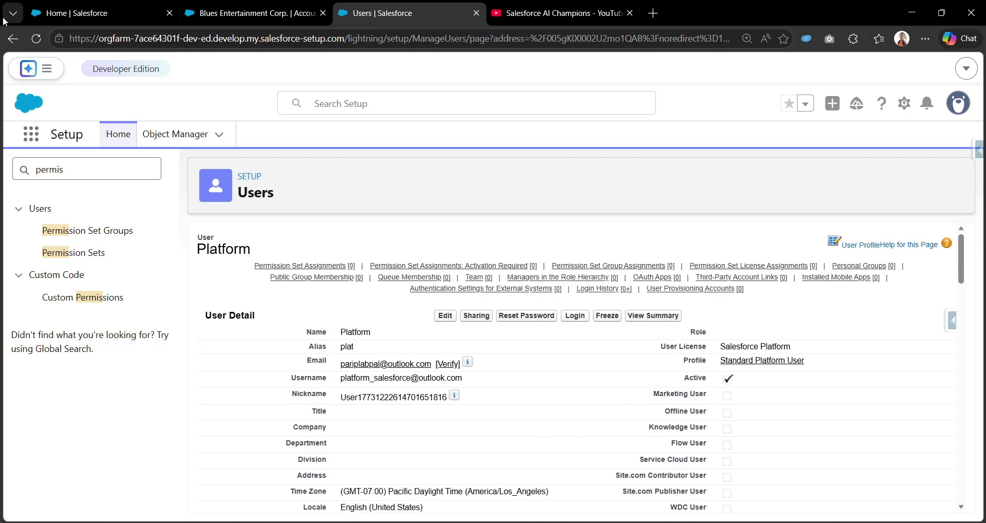
left_click(13, 39)
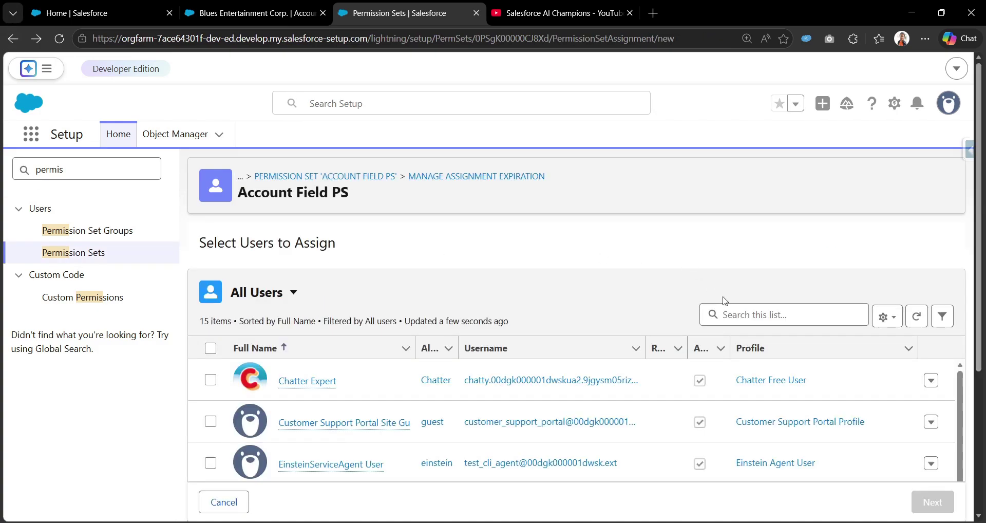
Find the Platform user by searching for "platform" and assign Account Field PS to it with no expiration date.
left_click(738, 312)
type("plat")
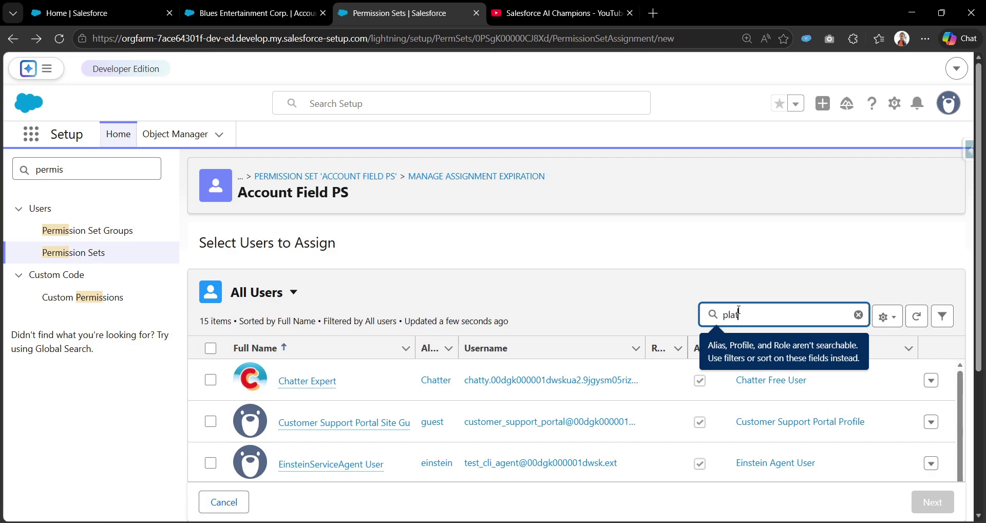
type("form")
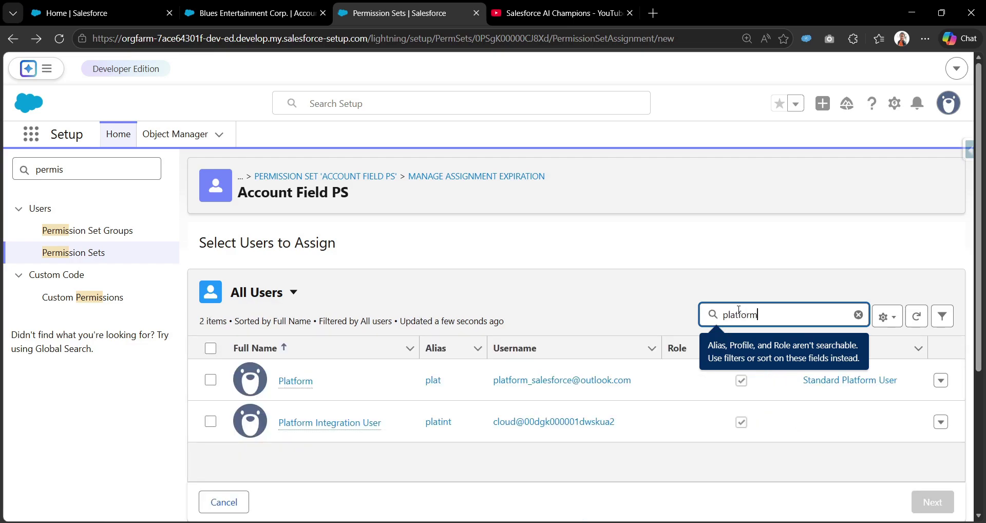
left_click(207, 382)
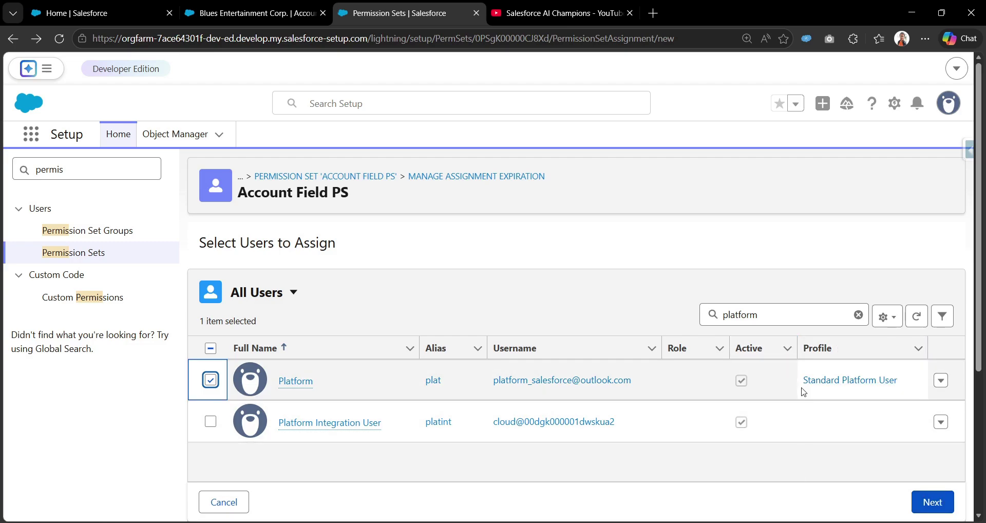
left_click(940, 503)
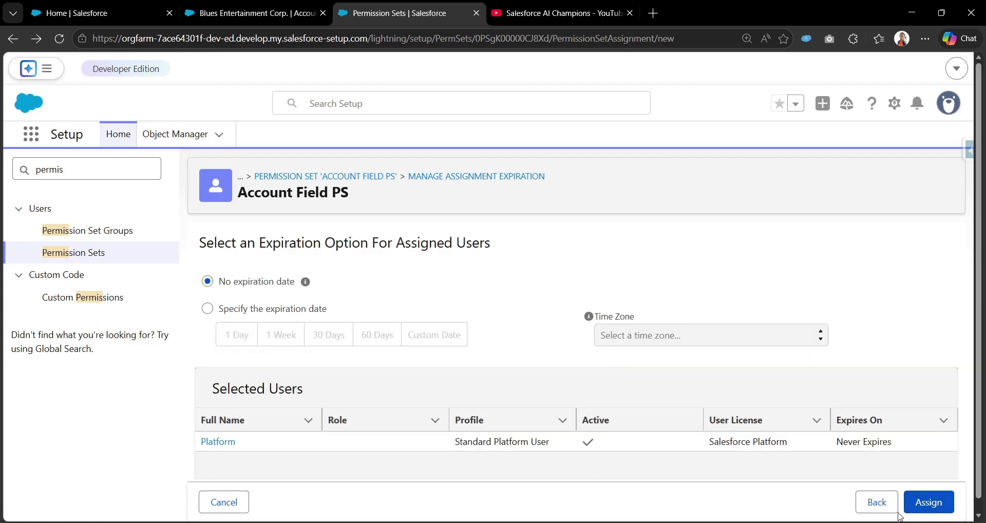
left_click(939, 506)
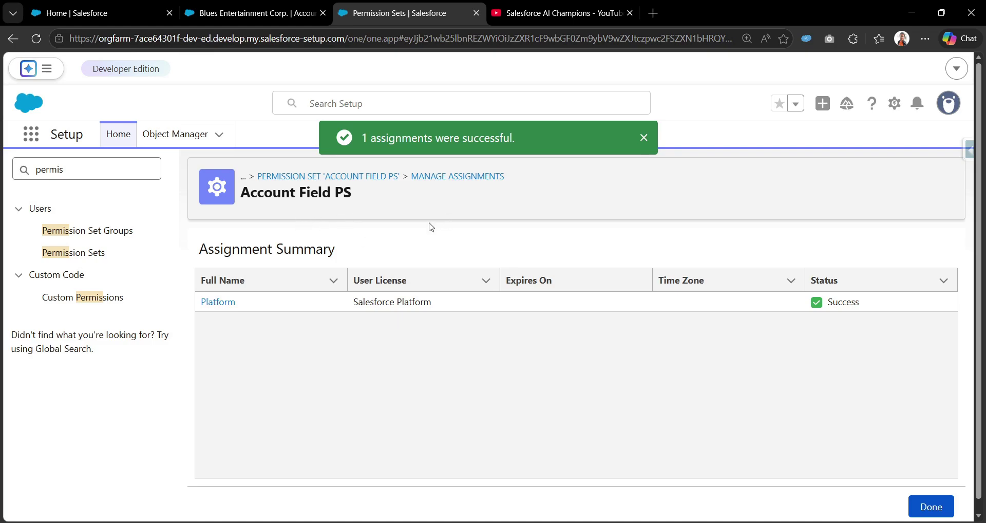
left_click(928, 506)
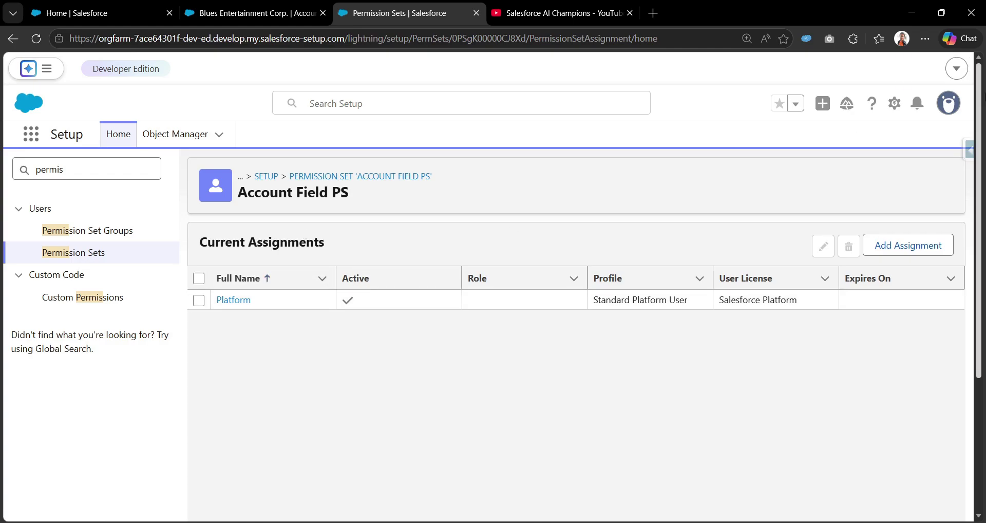
Open the assigned Platform user's record in a new browser tab and switch to it.
right_click(228, 302)
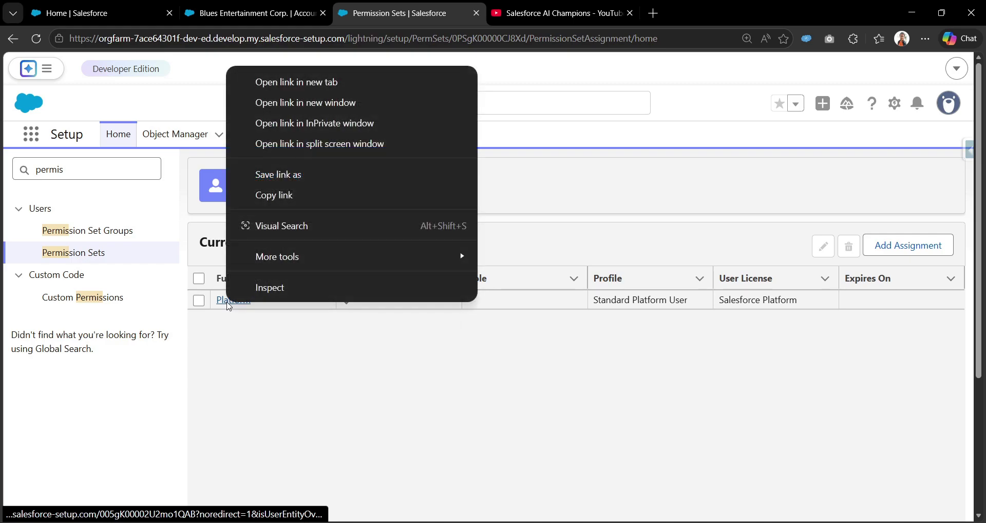
left_click(308, 82)
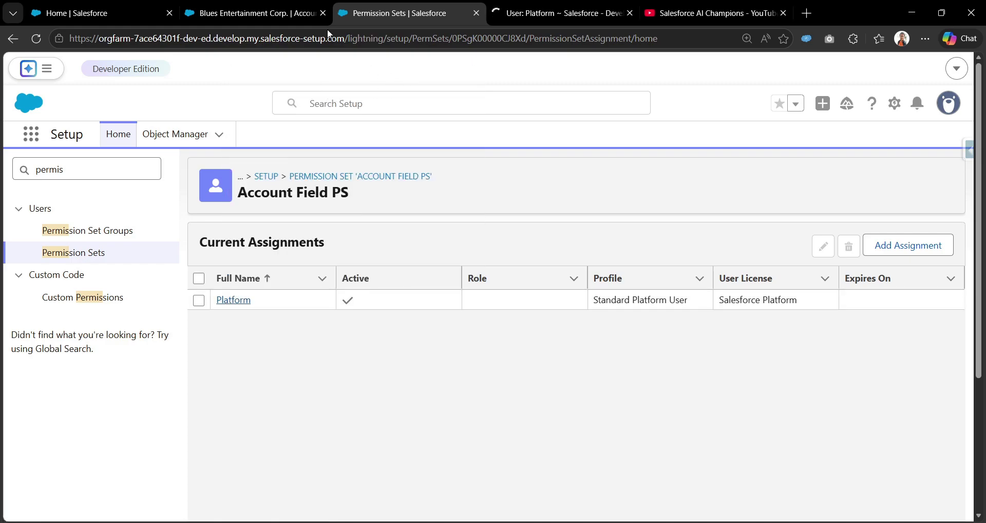
left_click(501, 13)
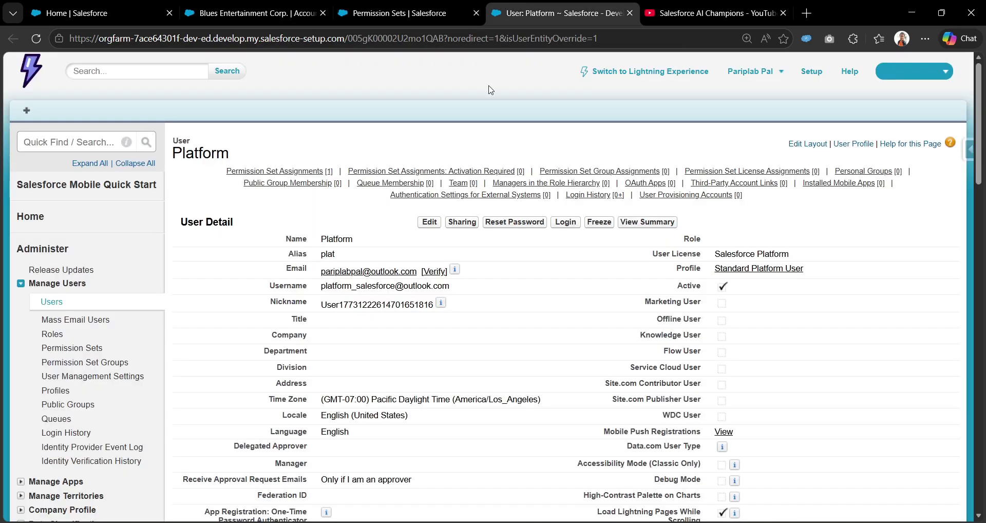
Return to the Blues Entertainment Corp. account and open its record page for editing in Lightning App Builder.
left_click(224, 6)
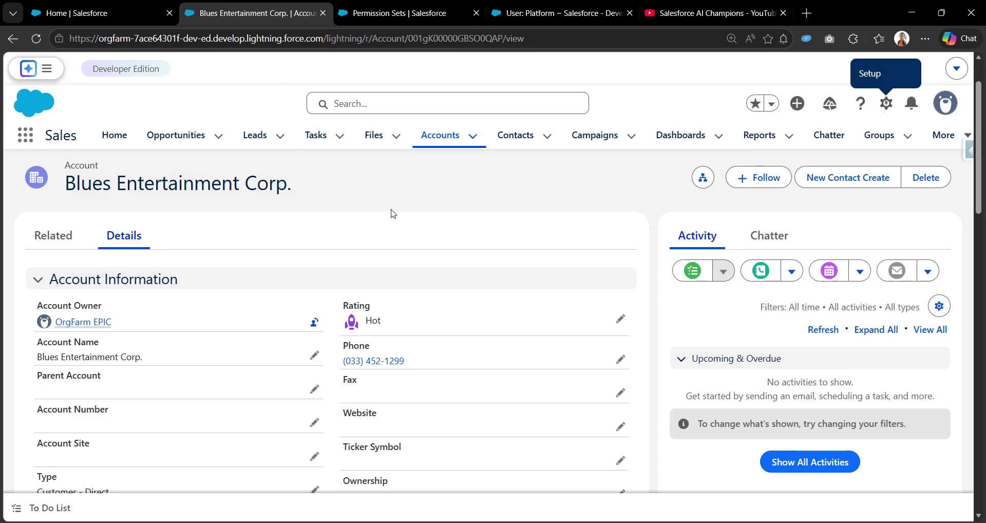
left_click(886, 103)
left_click(815, 353)
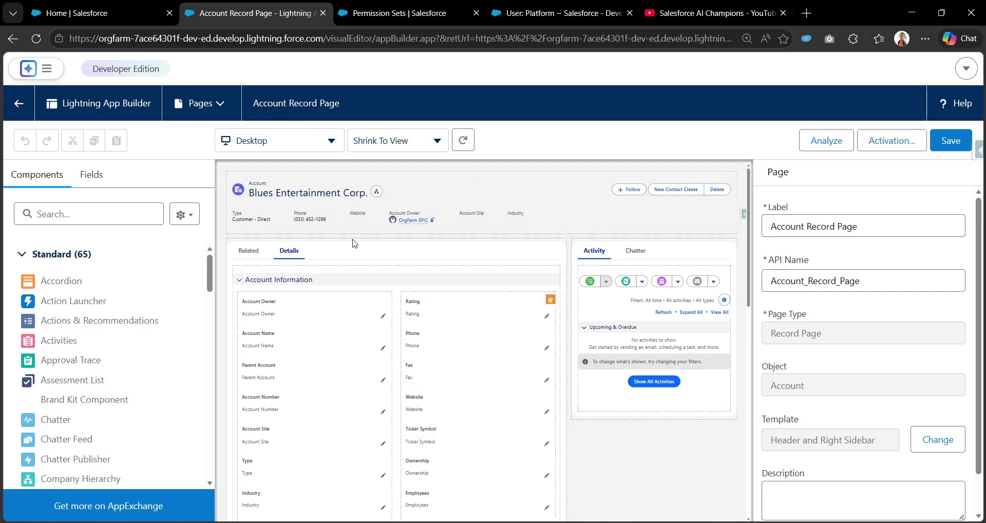
Find the Rating field by searching for "ratin" and add a second Rating directly below the existing one in Account Information.
left_click(433, 309)
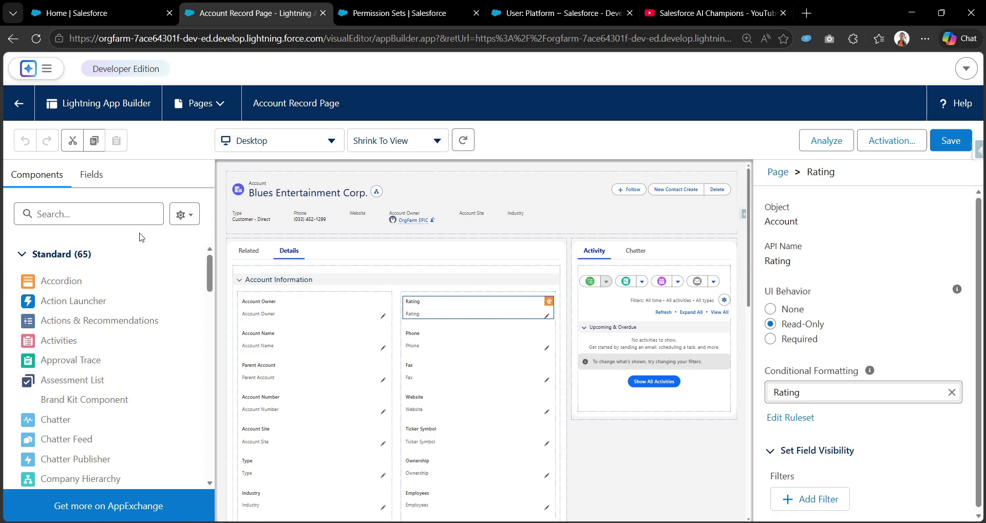
left_click(100, 182)
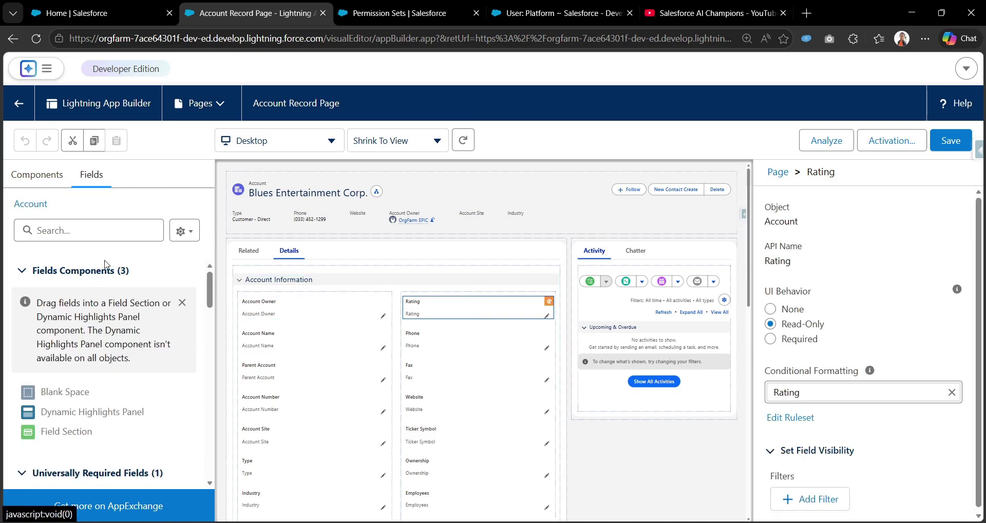
left_click(108, 230)
type("ratin")
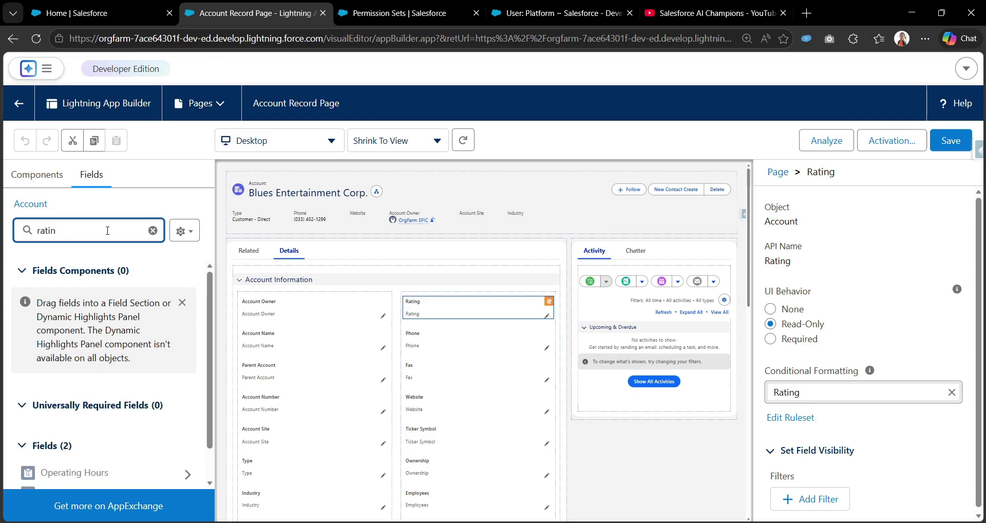
scroll(139, 354, "down", 1)
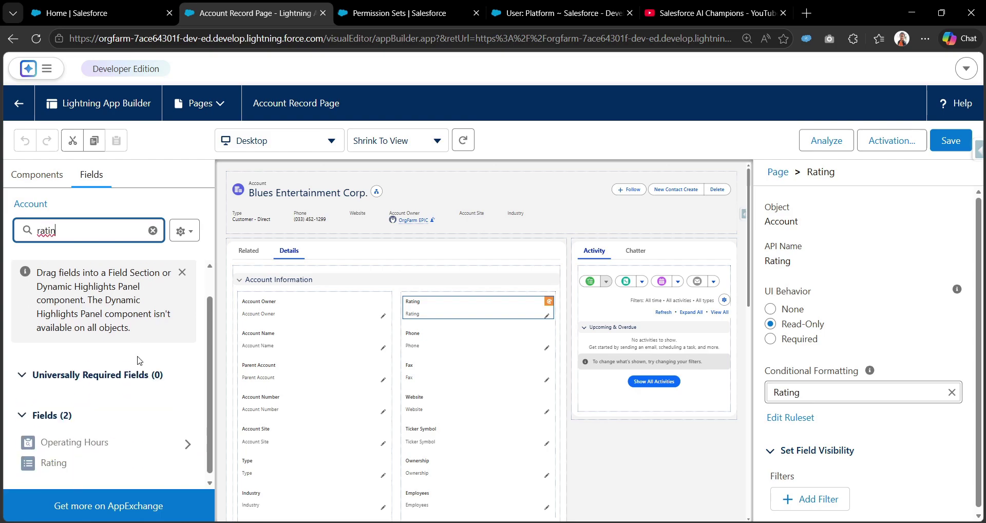
left_click_drag(51, 456, 447, 325)
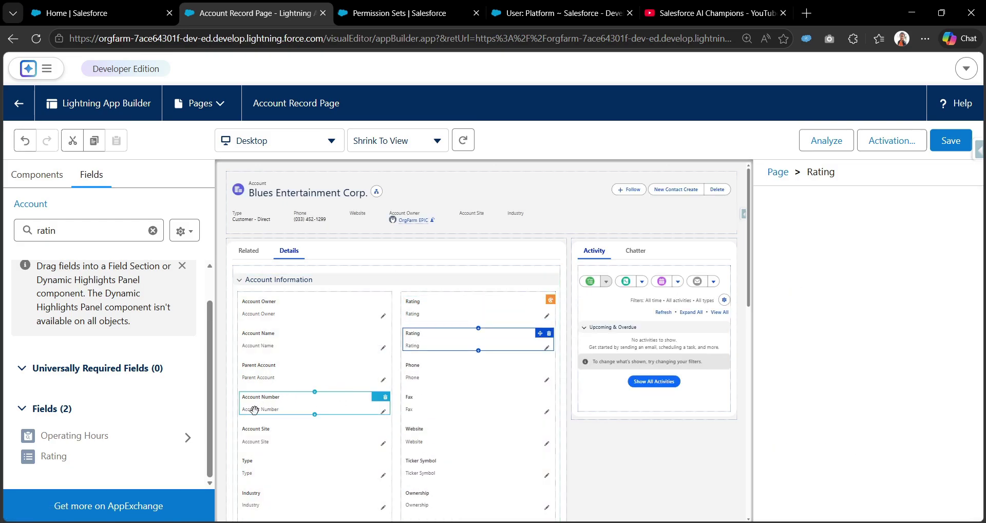
left_click_drag(51, 456, 450, 364)
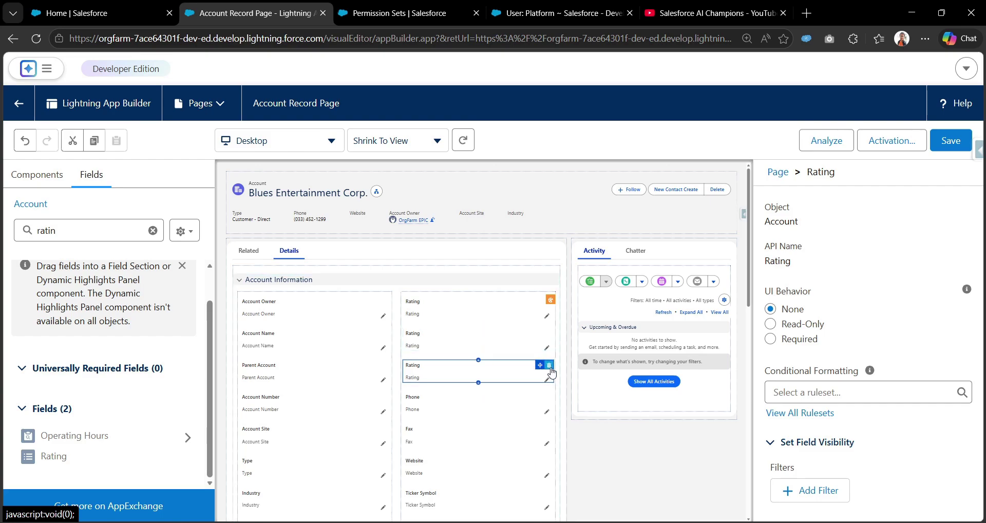
left_click(548, 366)
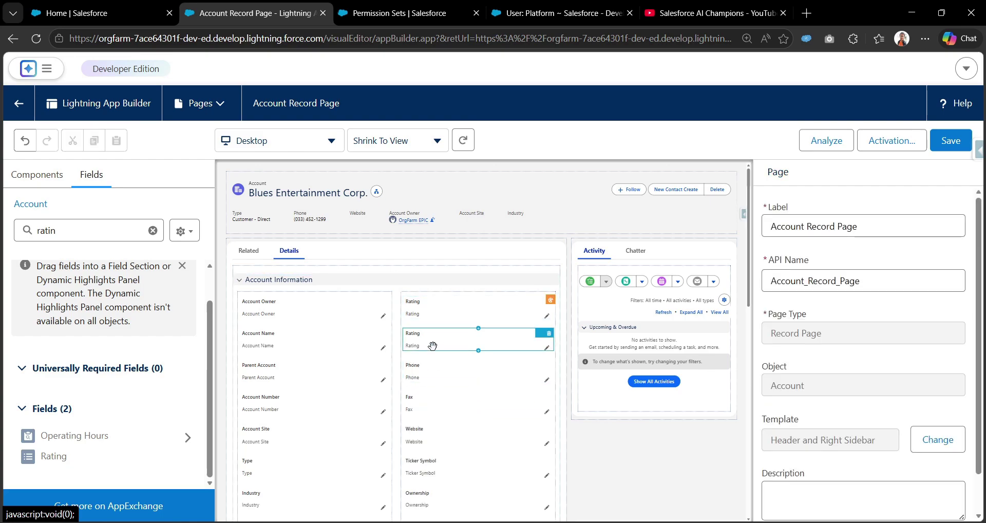
Set the original Rating field's UI behavior to Read-Only and check the settings of the Rating field below it.
left_click(434, 307)
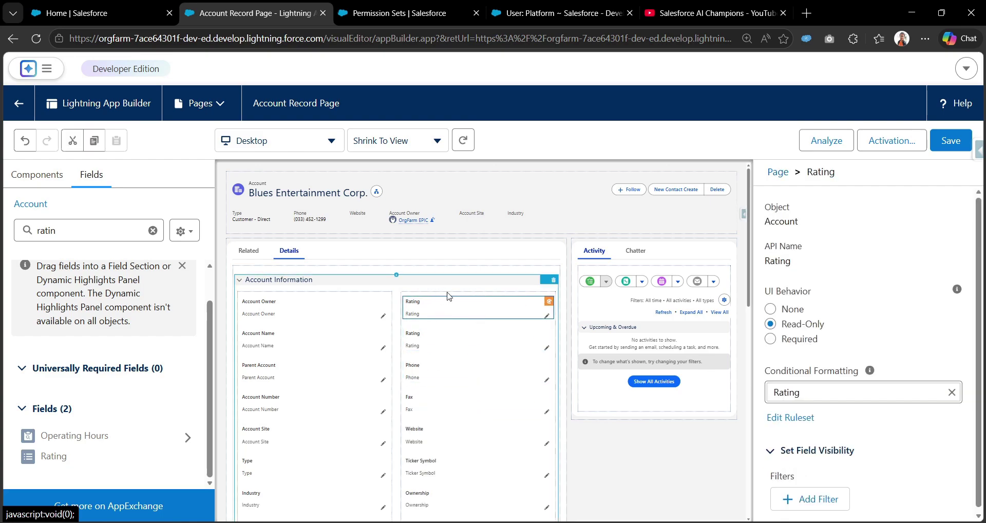
left_click(788, 309)
left_click(787, 323)
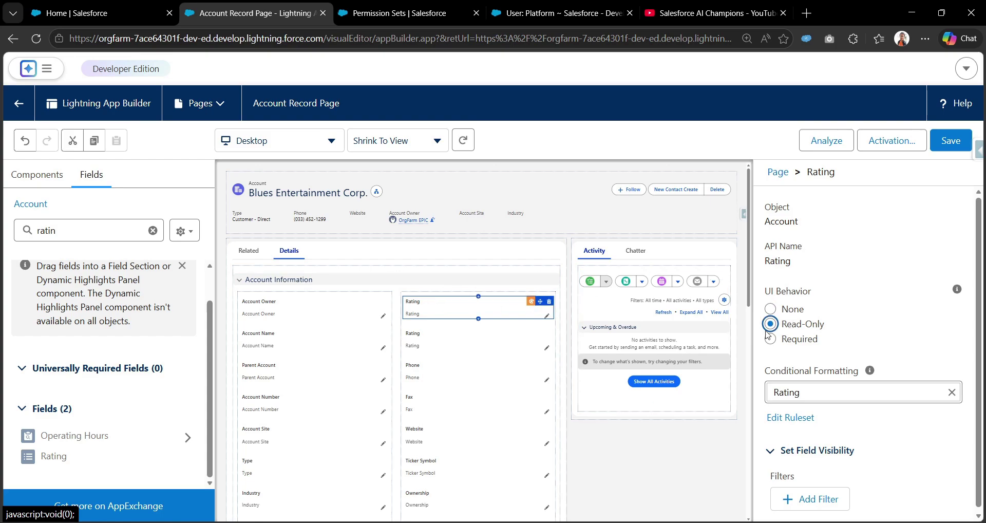
left_click(413, 337)
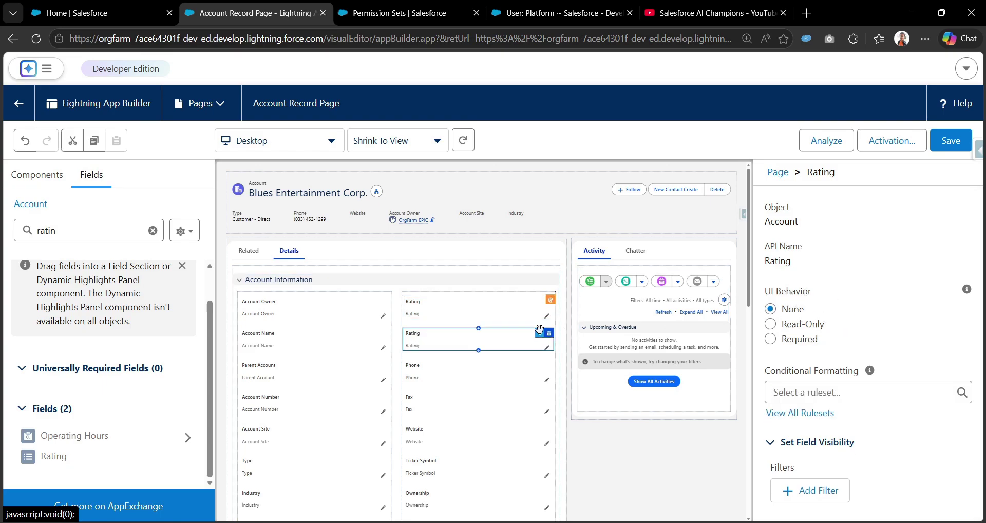
Start a field visibility filter of type Advanced on the original, read-only Rating field.
left_click(466, 308)
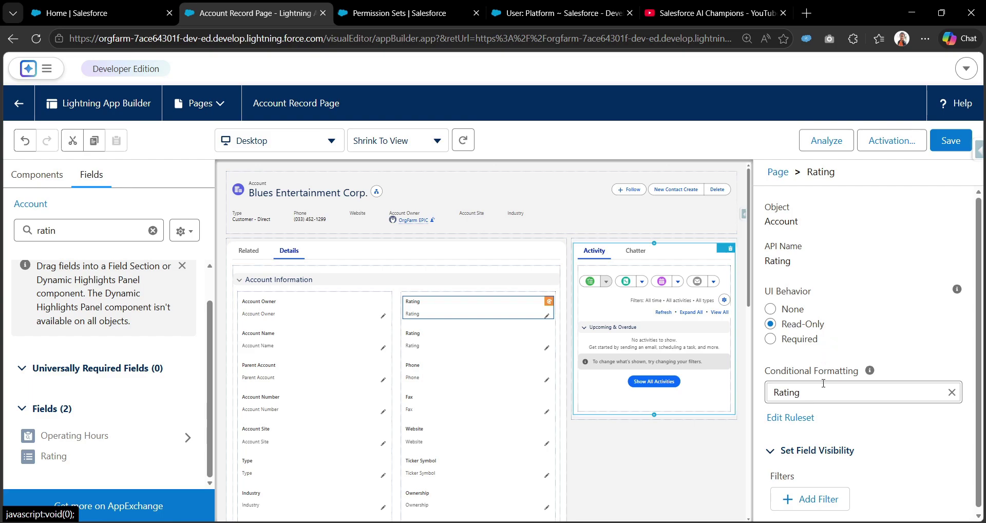
scroll(823, 405, "down", 1)
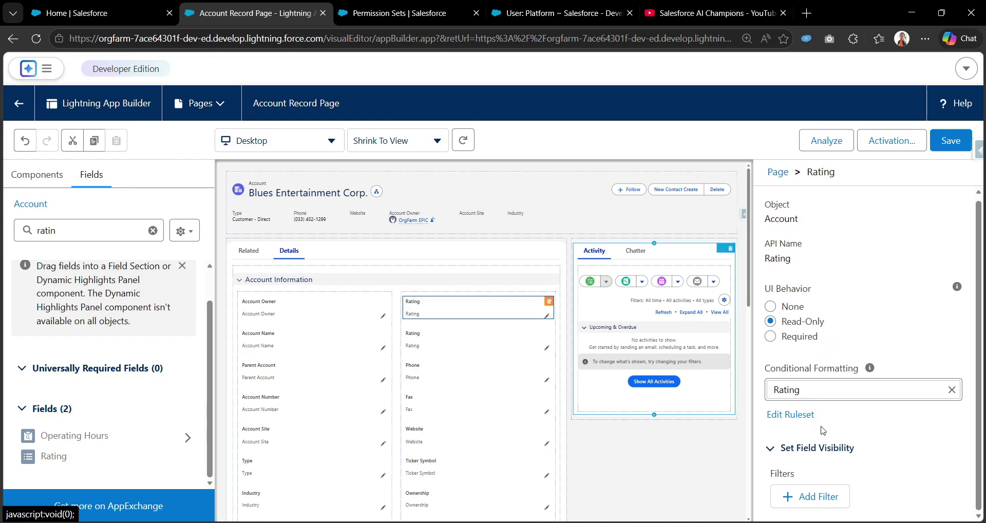
left_click(816, 507)
left_click(671, 349)
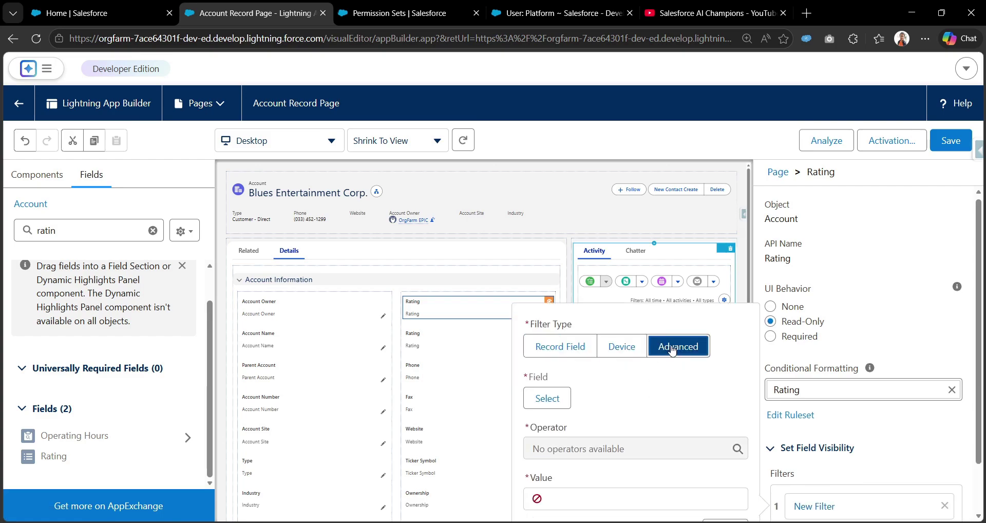
left_click(552, 401)
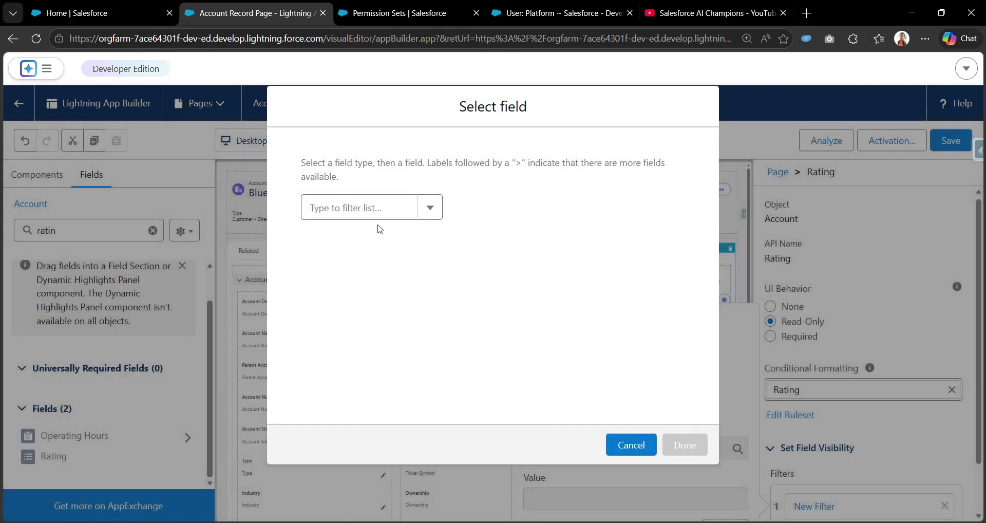
left_click(380, 210)
left_click(360, 284)
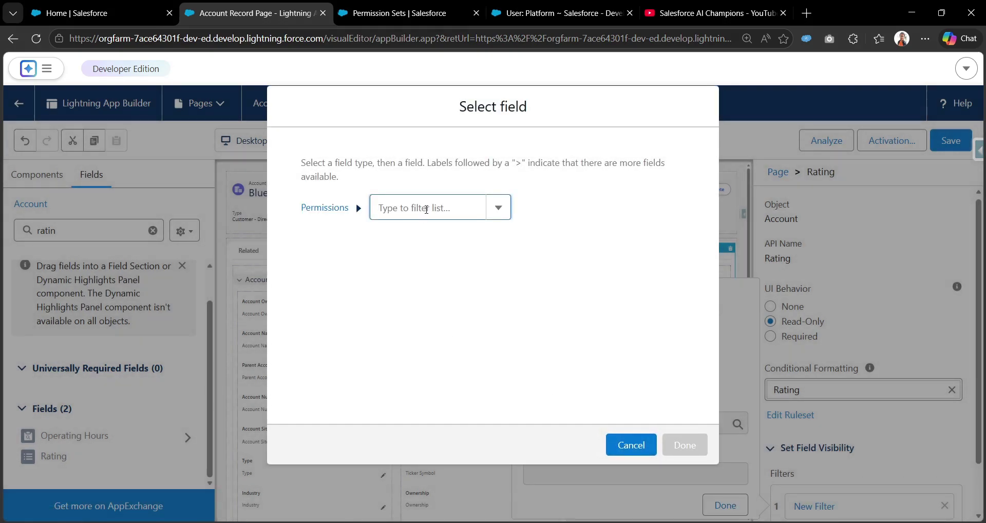
left_click(426, 210)
left_click(421, 258)
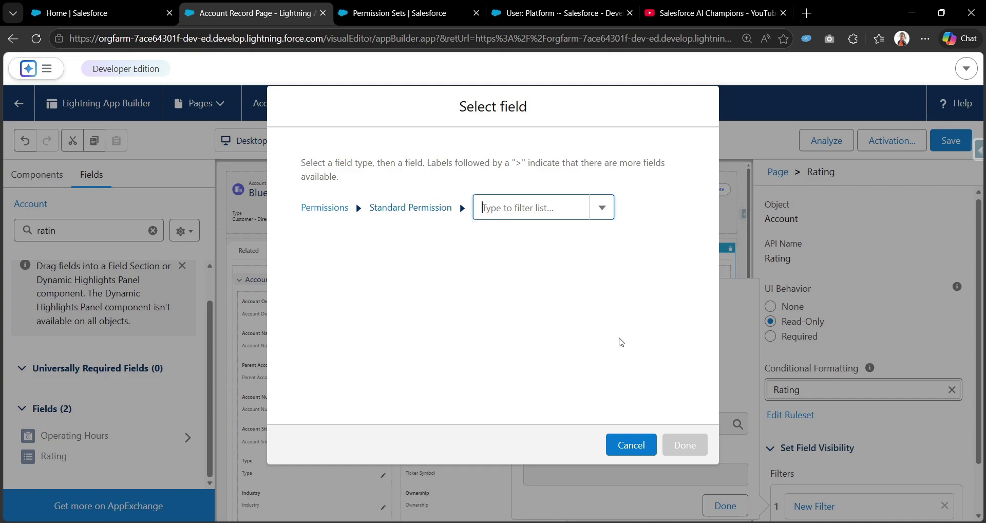
left_click(642, 443)
Choose Permissions > Custom Permission > account_CP as the field for the read-only Rating's visibility filter.
left_click(547, 373)
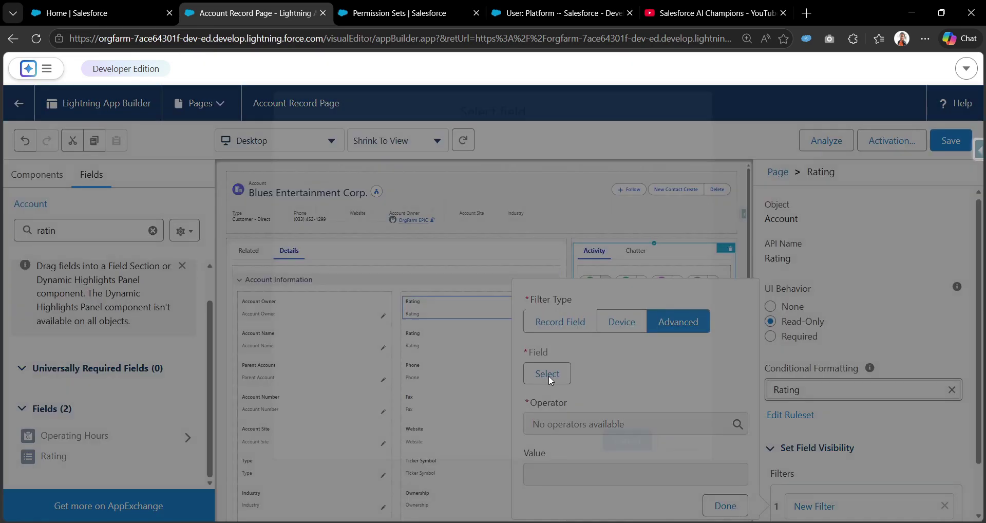
left_click(380, 207)
left_click(356, 280)
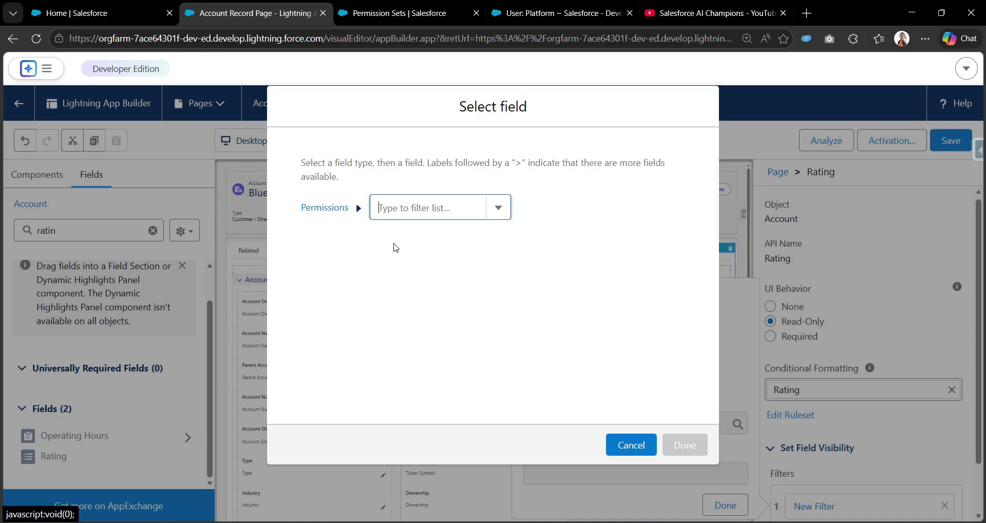
left_click(414, 208)
left_click(426, 236)
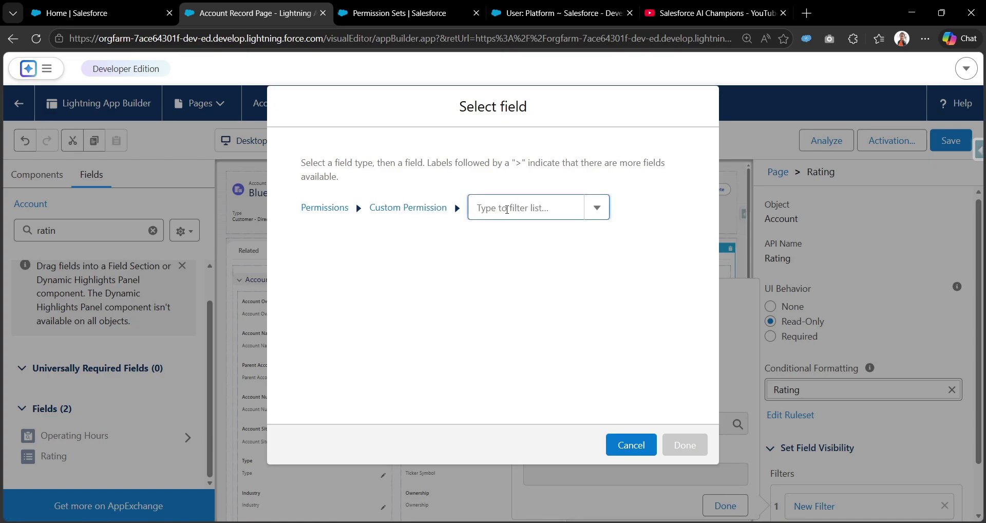
left_click(515, 209)
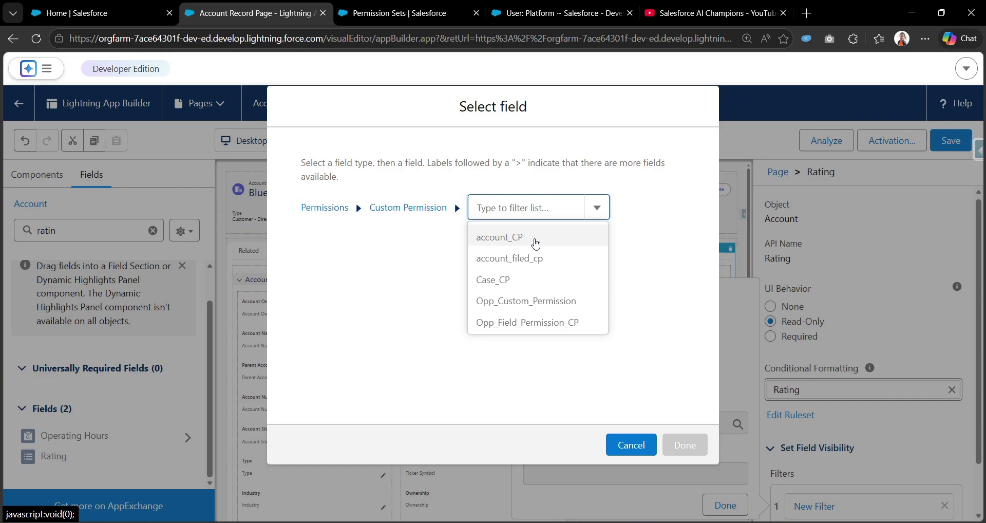
left_click(535, 243)
left_click(685, 445)
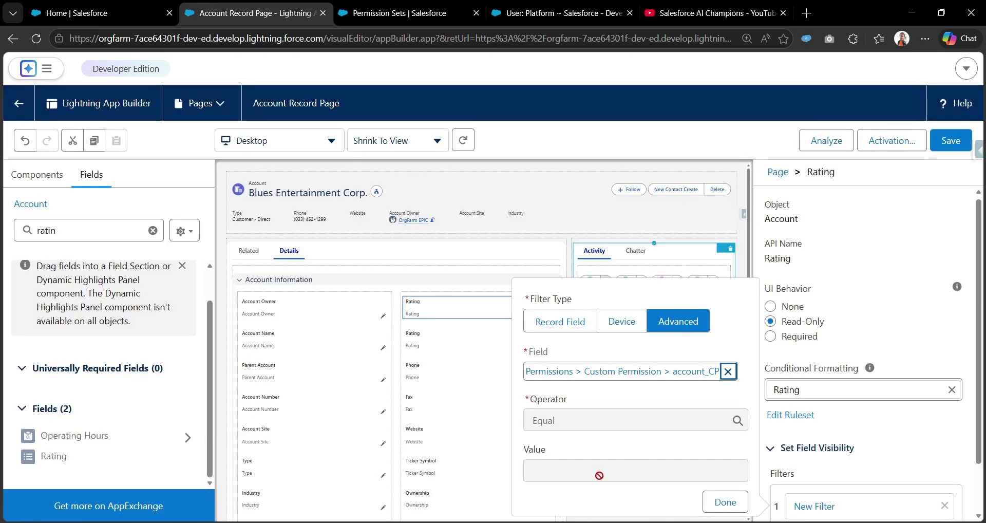
Set the read-only Rating's visibility filter value to False and finish the filter.
left_click(611, 470)
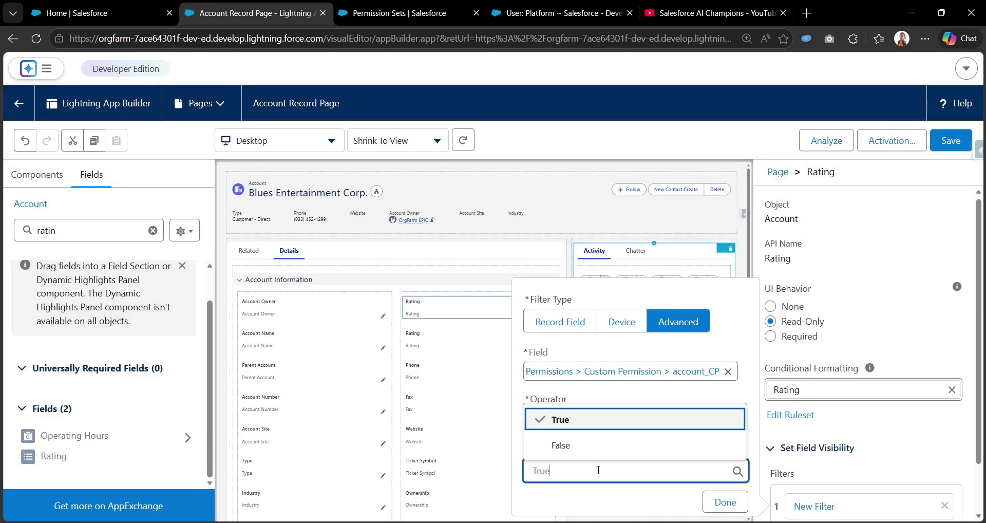
left_click(604, 450)
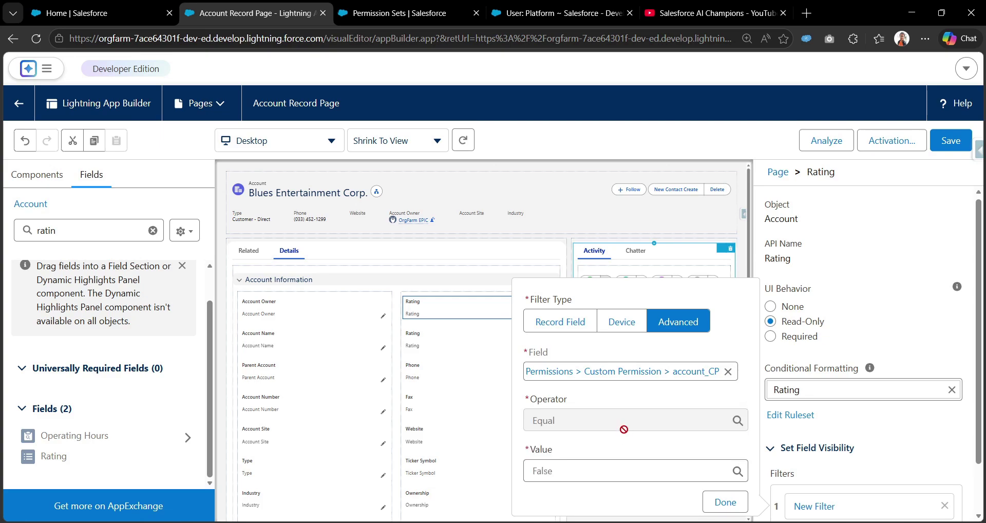
left_click(724, 503)
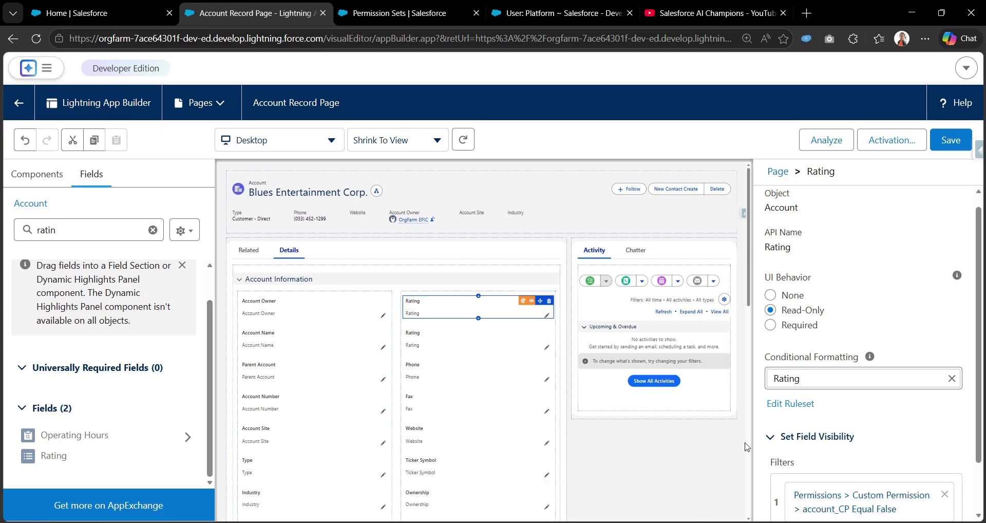
scroll(842, 494, "down", 1)
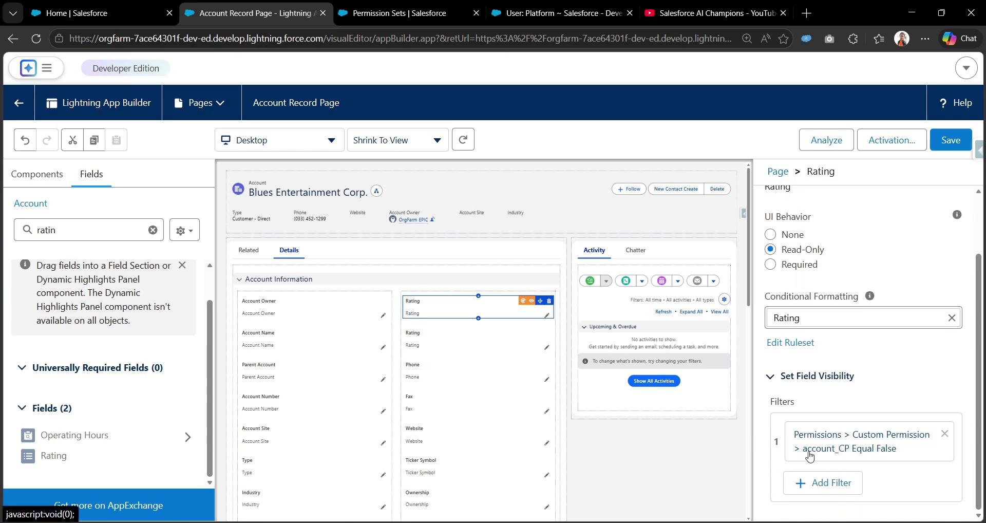
Add an Advanced visibility filter to the second Rating field, based on Permissions > Custom Permission > account_CP.
left_click(404, 329)
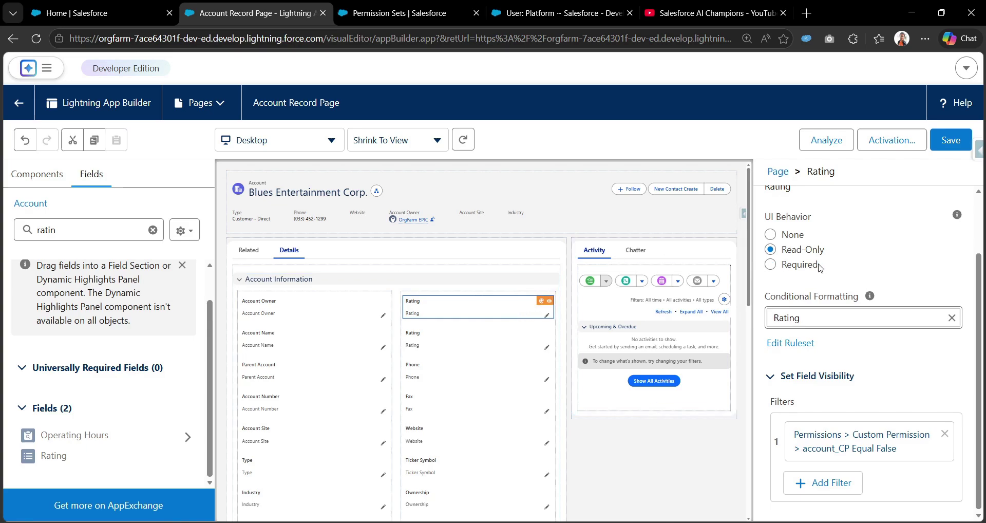
left_click(473, 341)
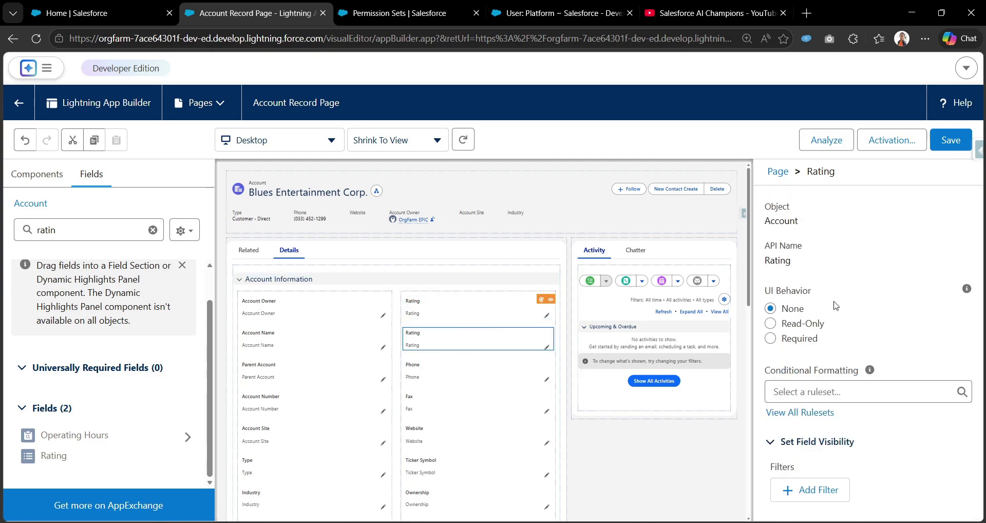
left_click(795, 488)
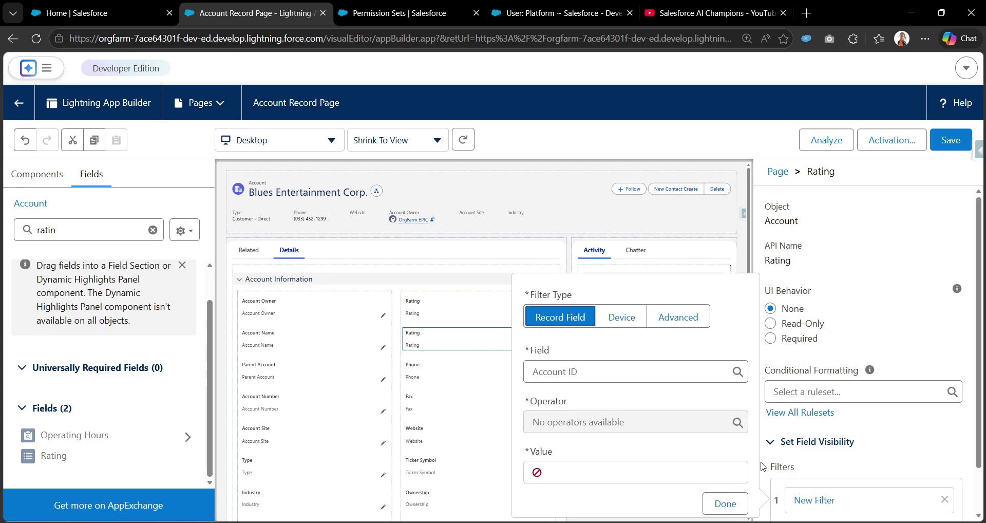
left_click(678, 317)
left_click(545, 369)
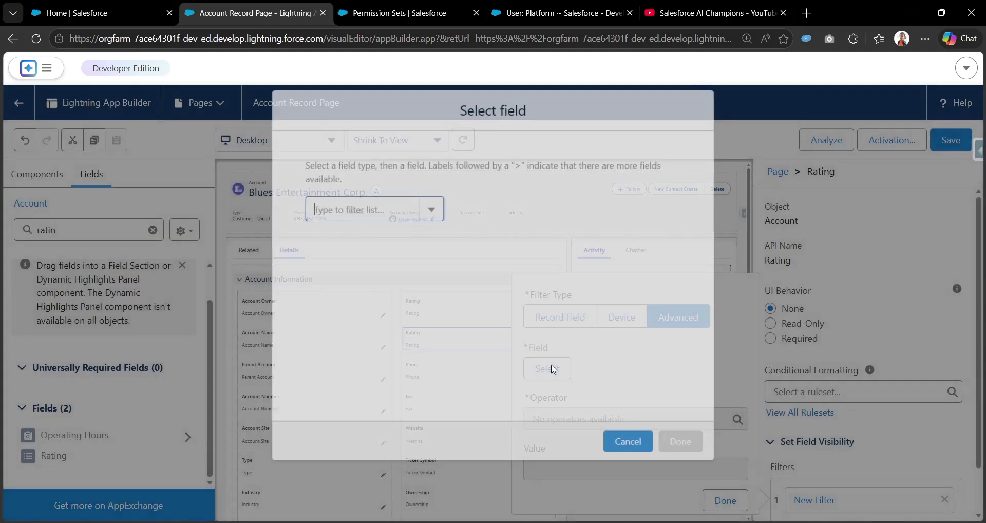
left_click(415, 216)
left_click(371, 279)
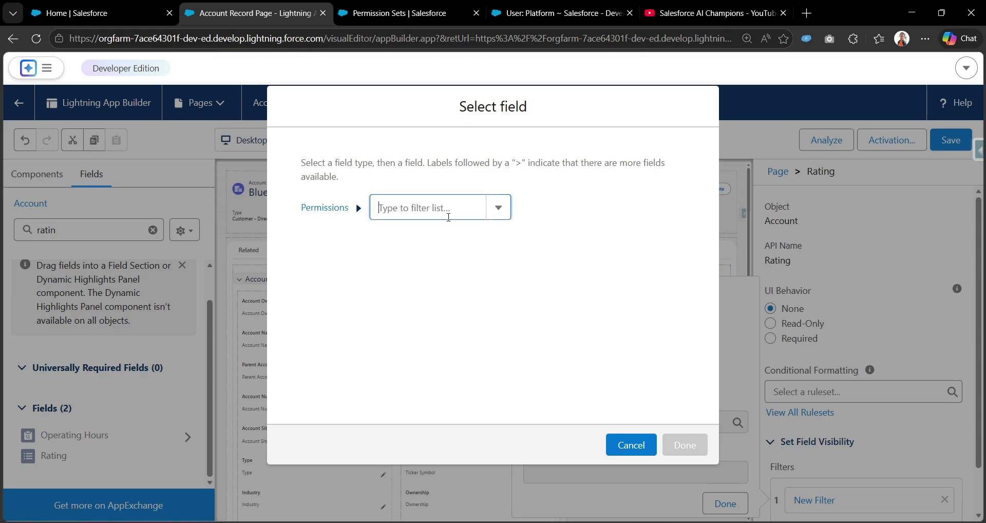
left_click(450, 211)
left_click(441, 242)
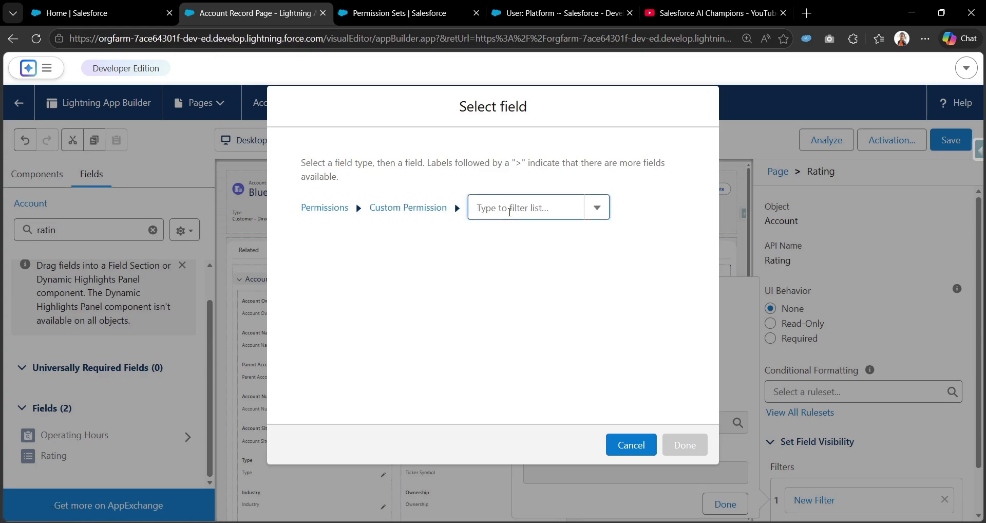
left_click(473, 208)
left_click(508, 238)
left_click(684, 445)
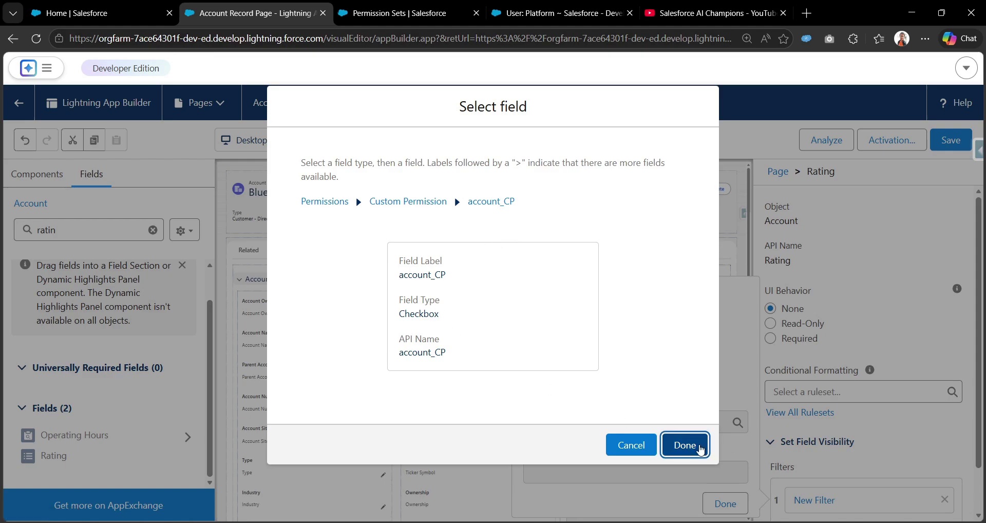
Complete the second Rating field's visibility filter with the value True and save the Account Record Page.
left_click(582, 462)
left_click(615, 484)
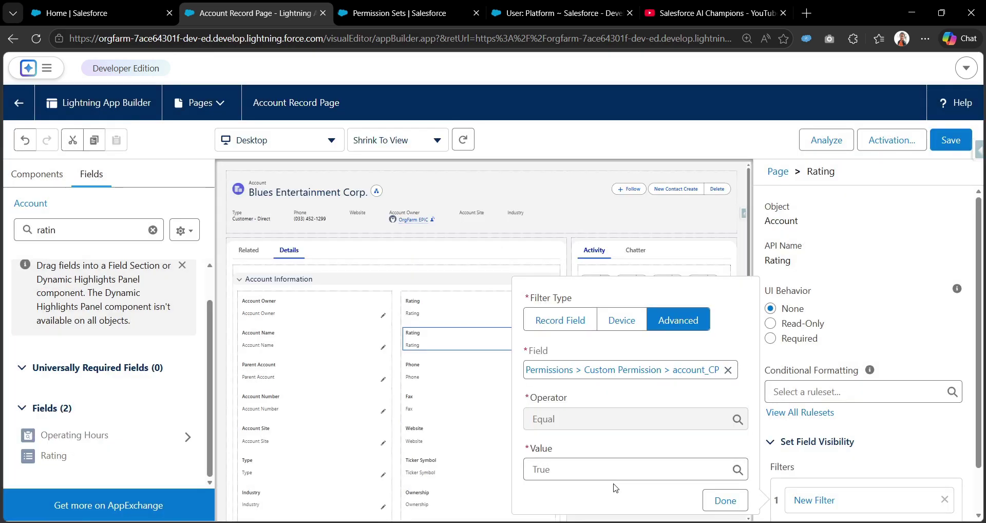
left_click(713, 499)
scroll(884, 482, "down", 2)
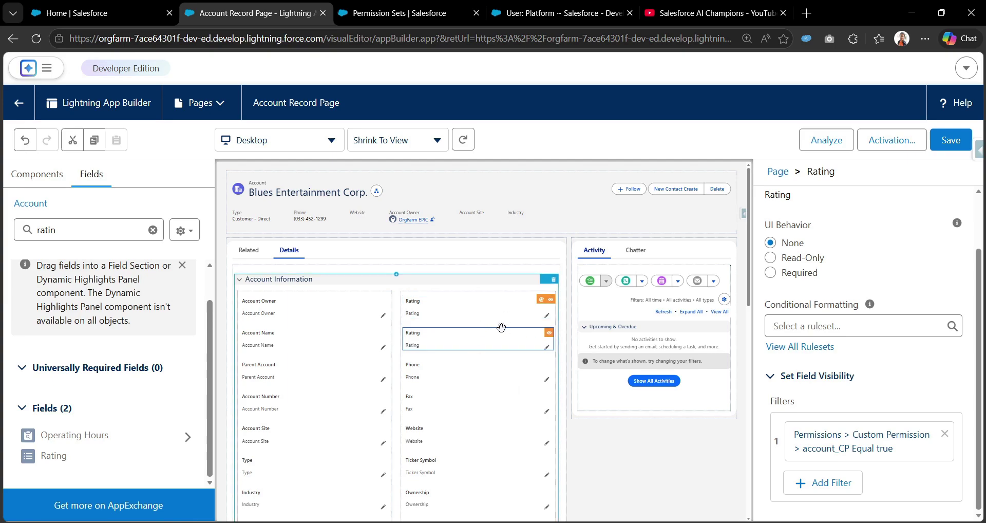
left_click(950, 140)
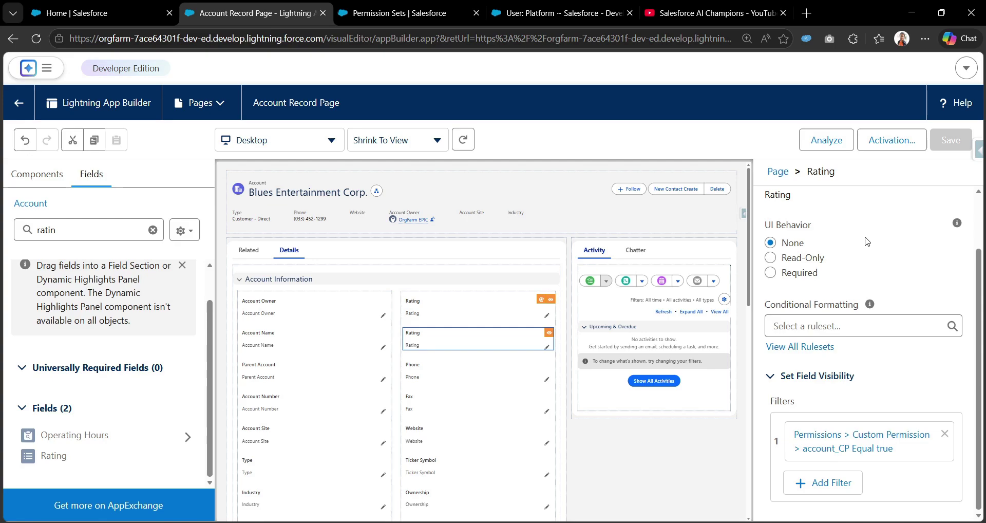
Leave the Lightning App Builder and log in as the Platform user from the user's detail page.
mouse_move(874, 306)
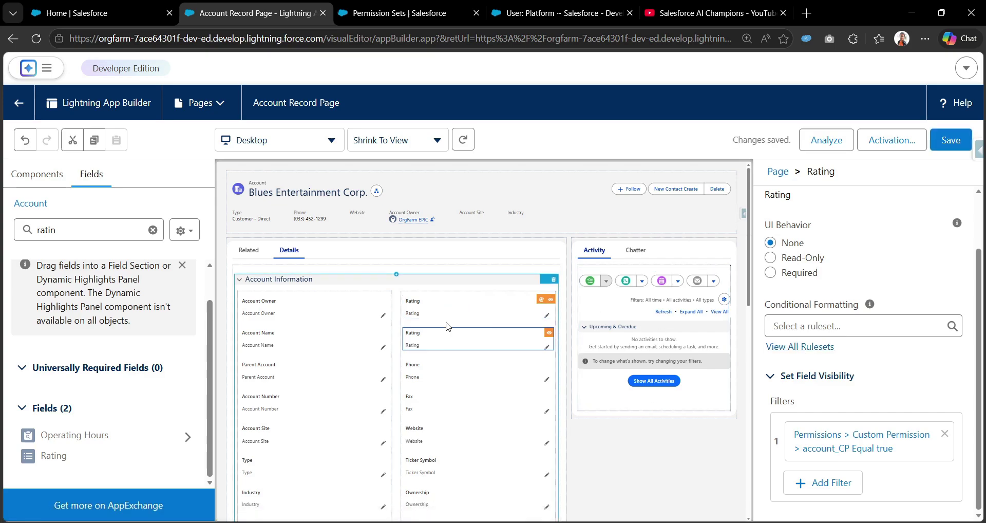
left_click(14, 105)
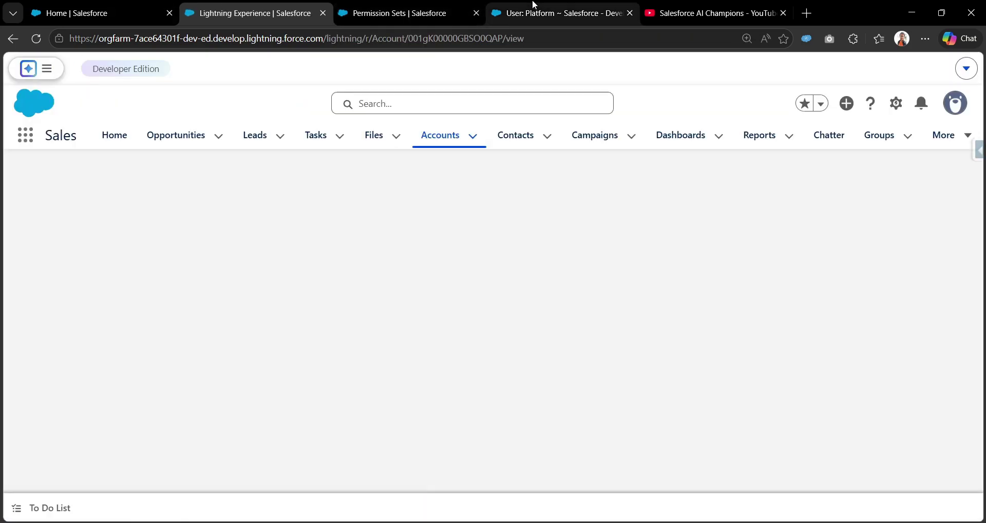
left_click(534, 6)
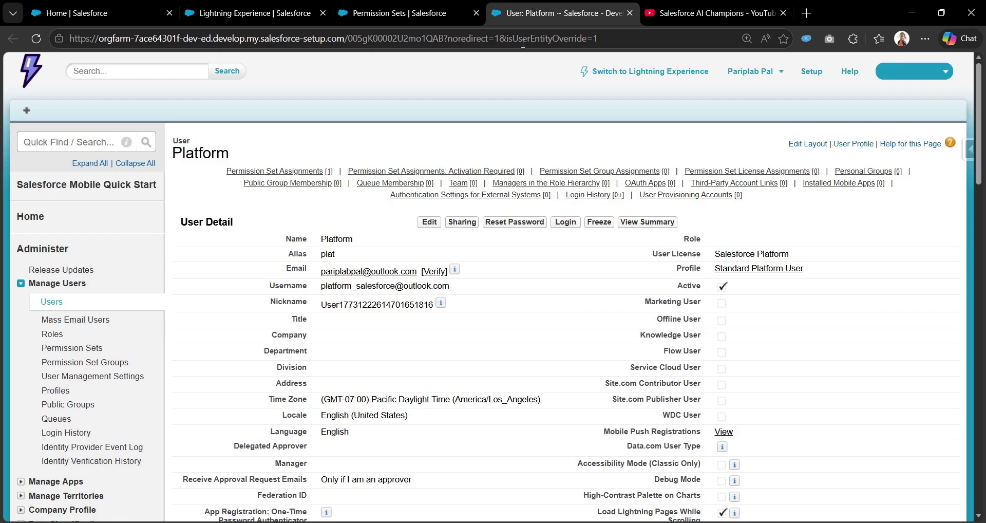
left_click(571, 229)
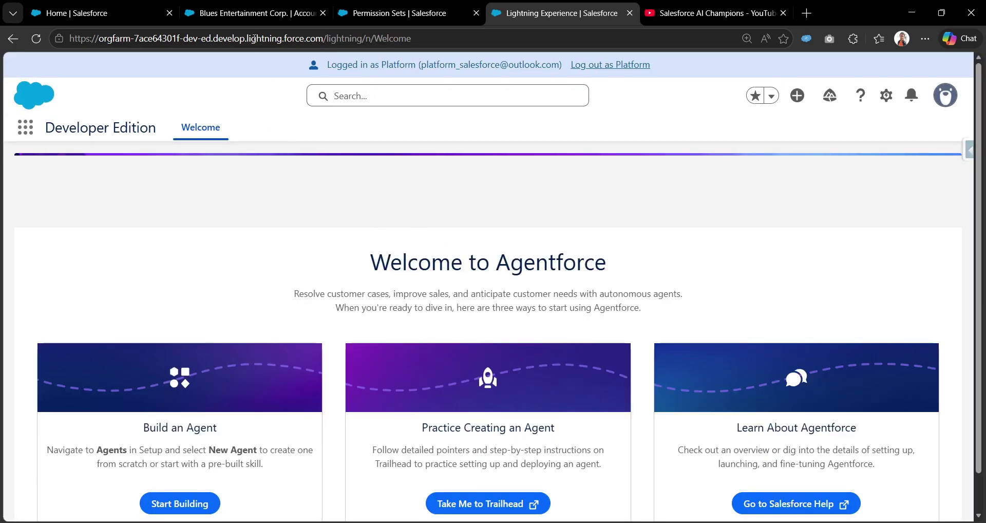
On the Blues Entertainment Corp. account in the Platform user's session, set Rating to Warm and save the record.
left_click(252, 13)
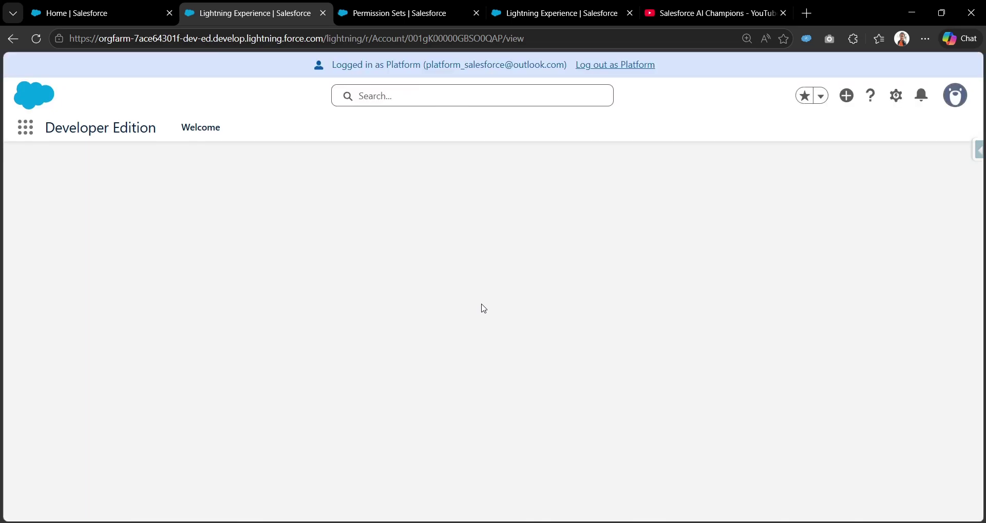
scroll(485, 314, "down", 2)
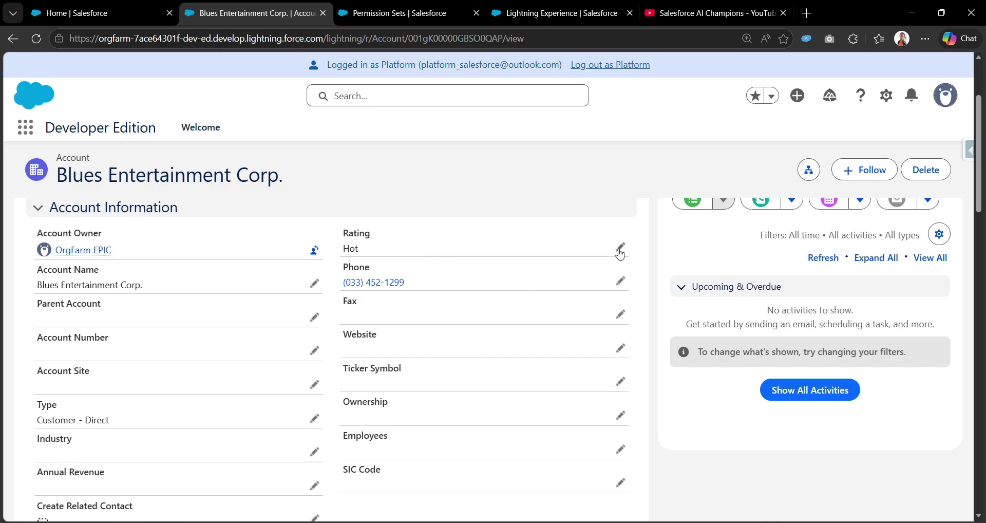
left_click(945, 205)
left_click(620, 248)
left_click(493, 267)
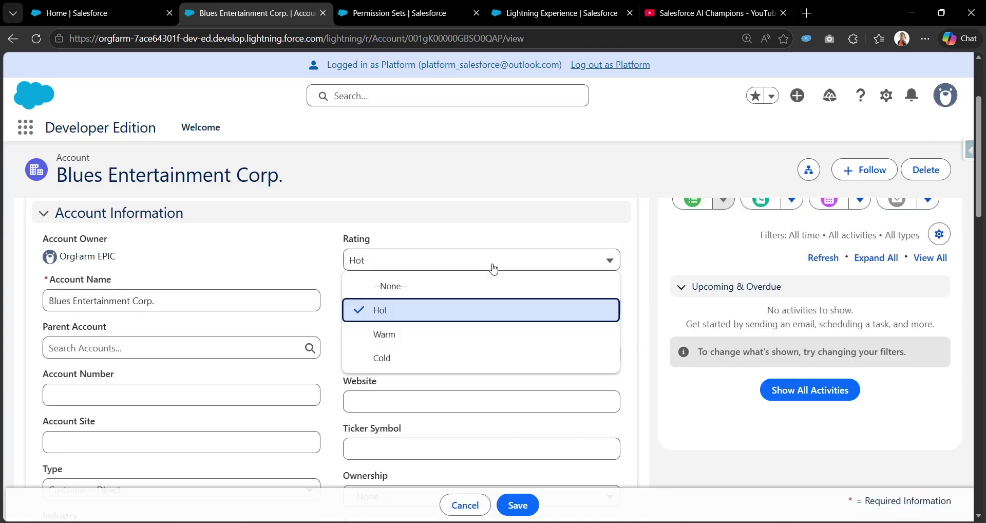
left_click(484, 334)
left_click(526, 507)
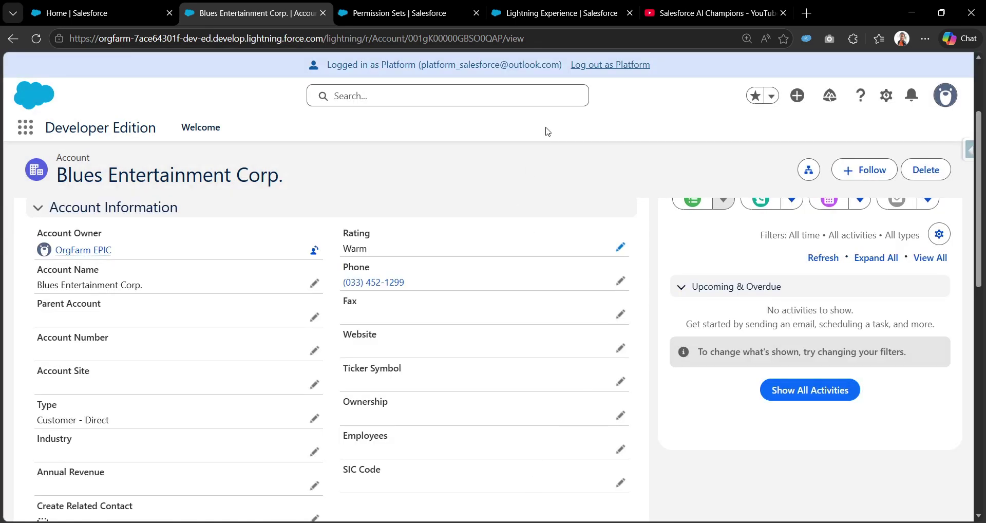
Log out as Platform, log back in as the administrator and reload the Account Field PS assignments page.
left_click(634, 69)
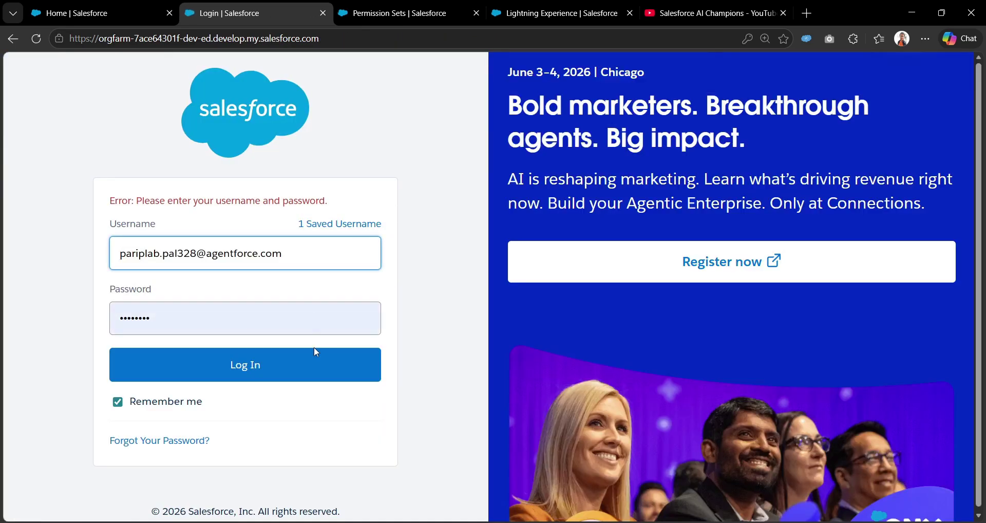
left_click(315, 369)
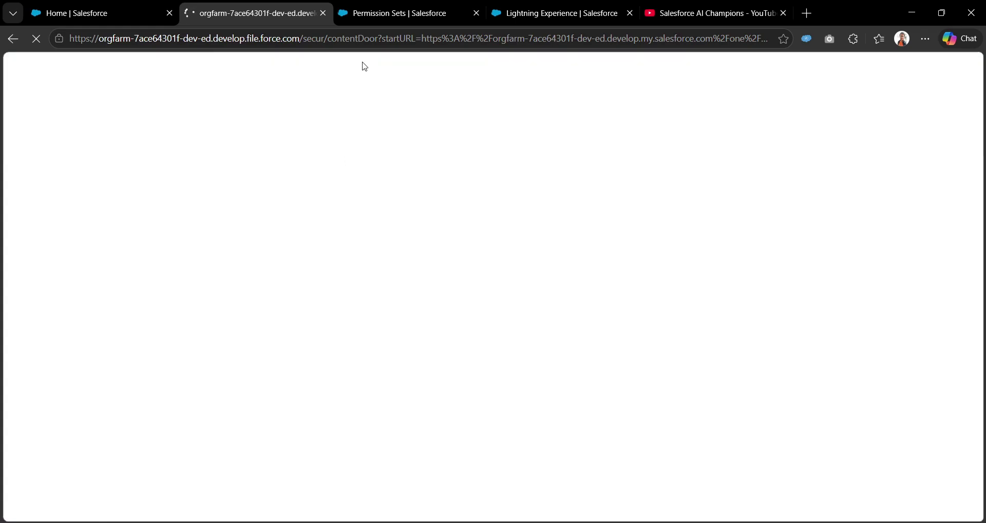
left_click(389, 5)
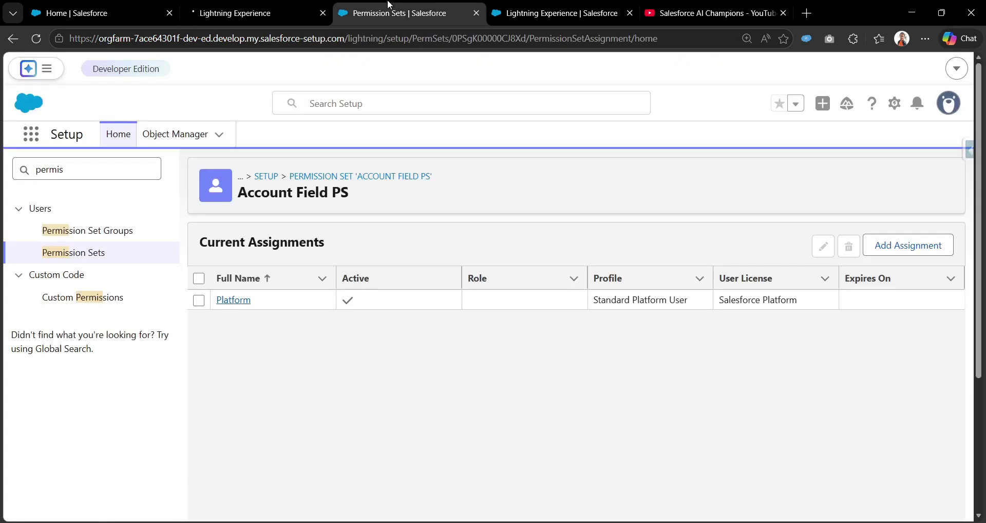
left_click(340, 39)
key("Return")
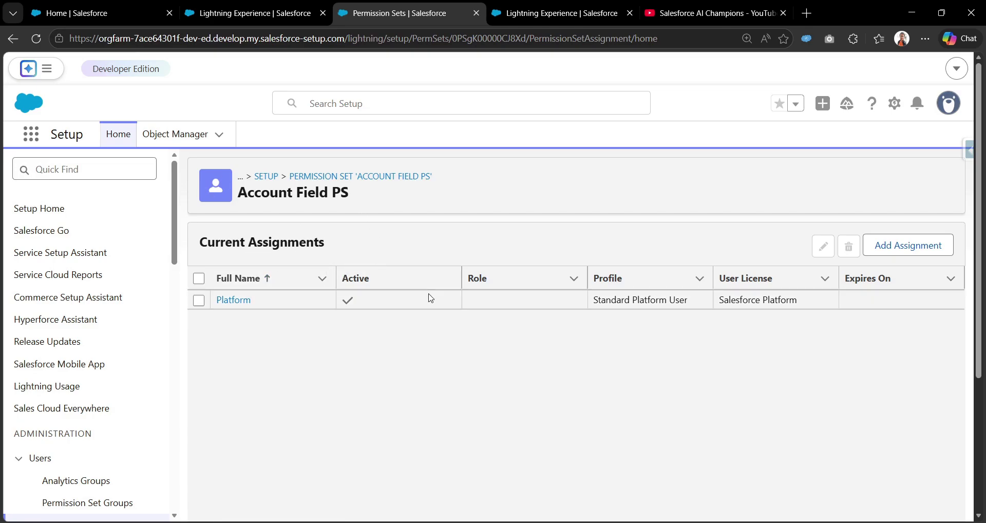
Remove the Platform user's assignment from the Account Field PS permission set.
left_click(201, 302)
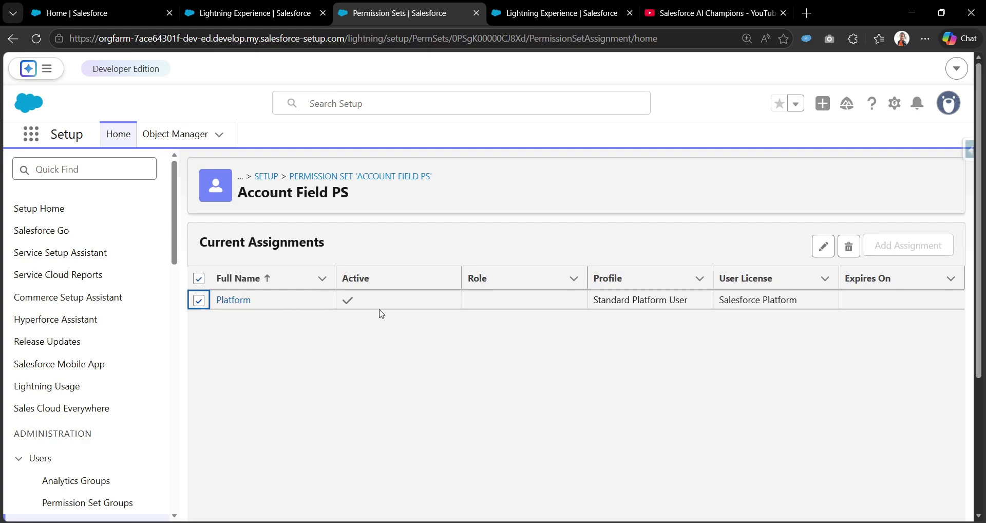
left_click(848, 247)
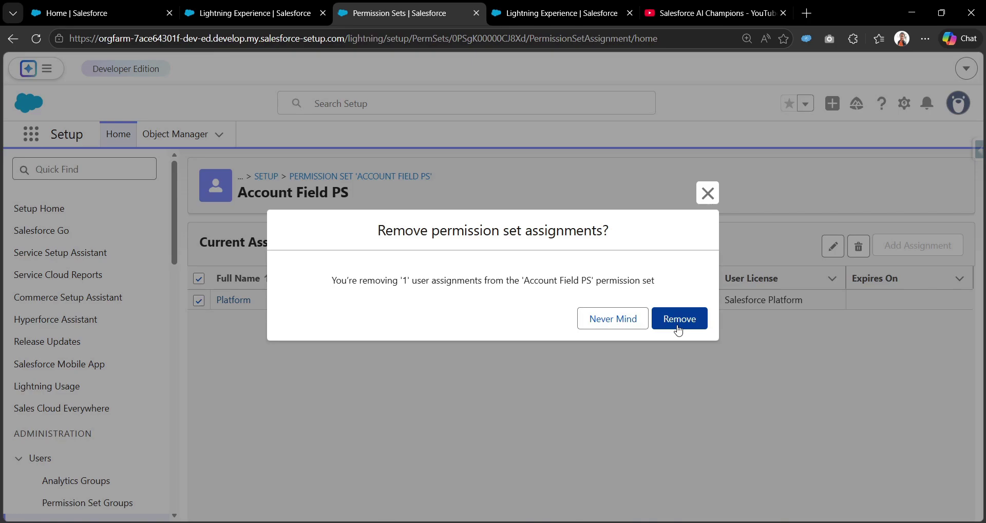
left_click(682, 327)
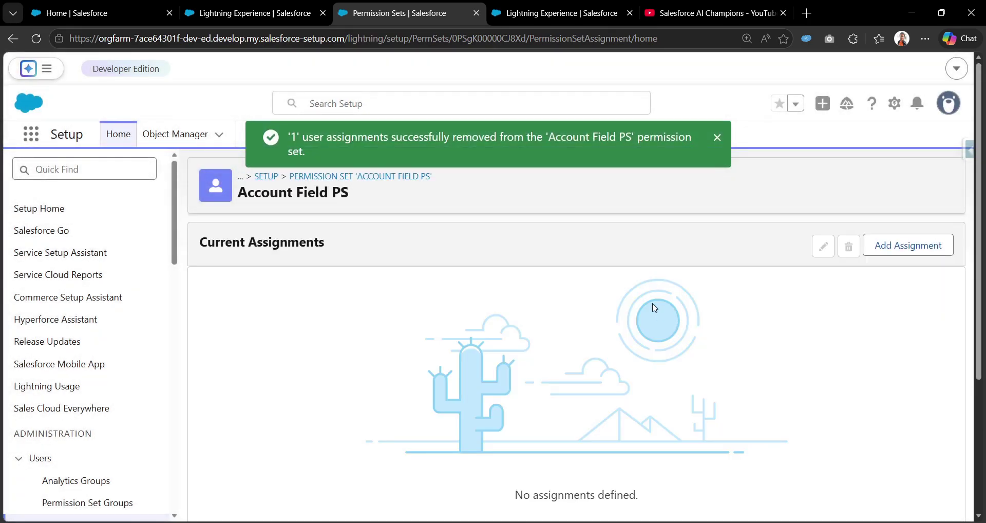
left_click(560, 13)
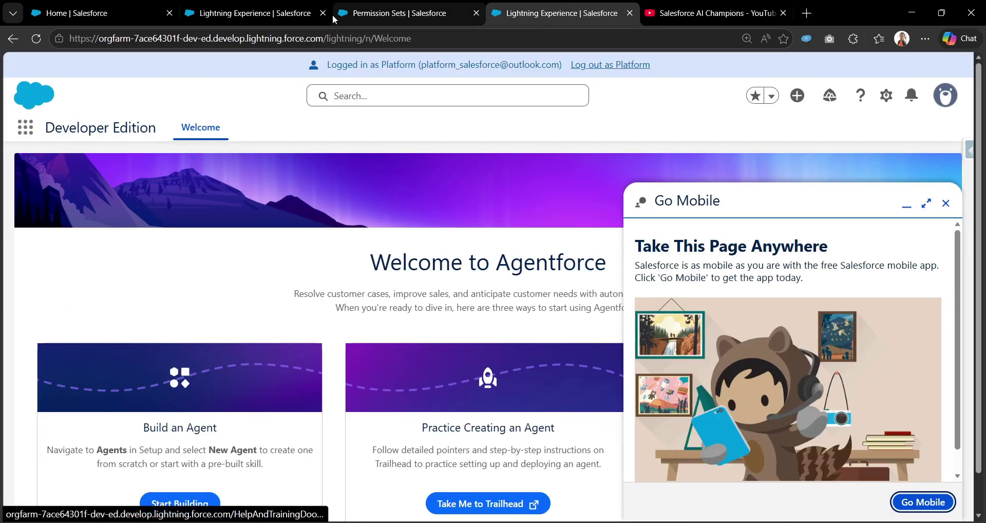
left_click(400, 13)
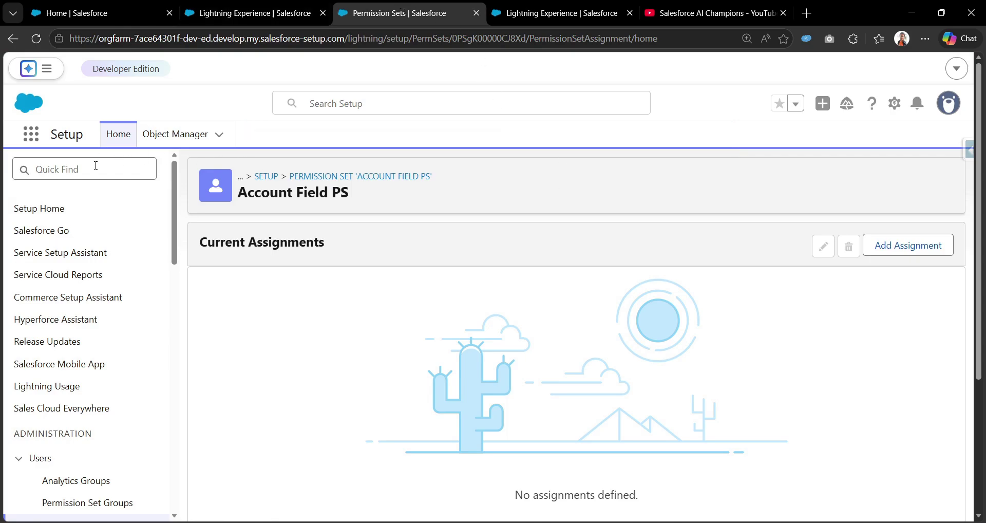
Find the Platform user by searching Setup for "platform user" and try to log in as that user.
left_click(311, 103)
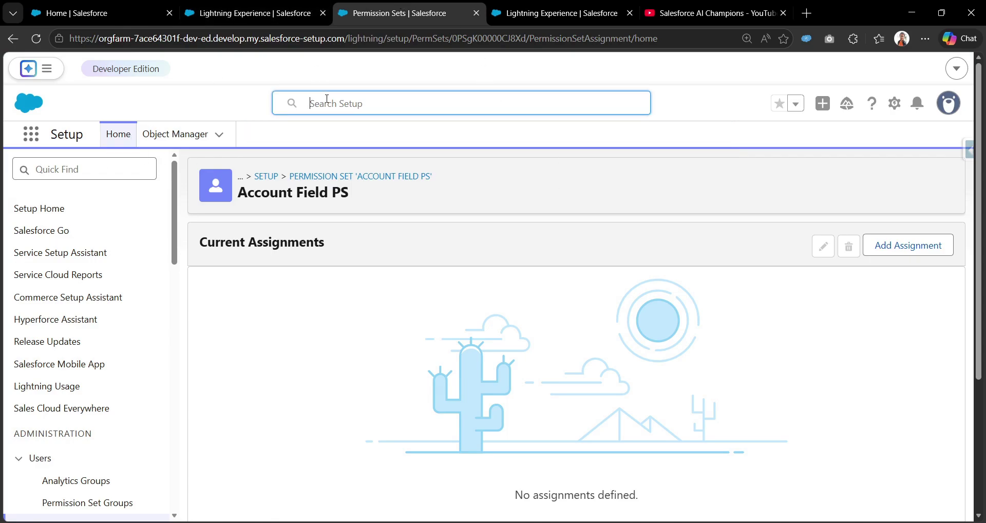
type("platof")
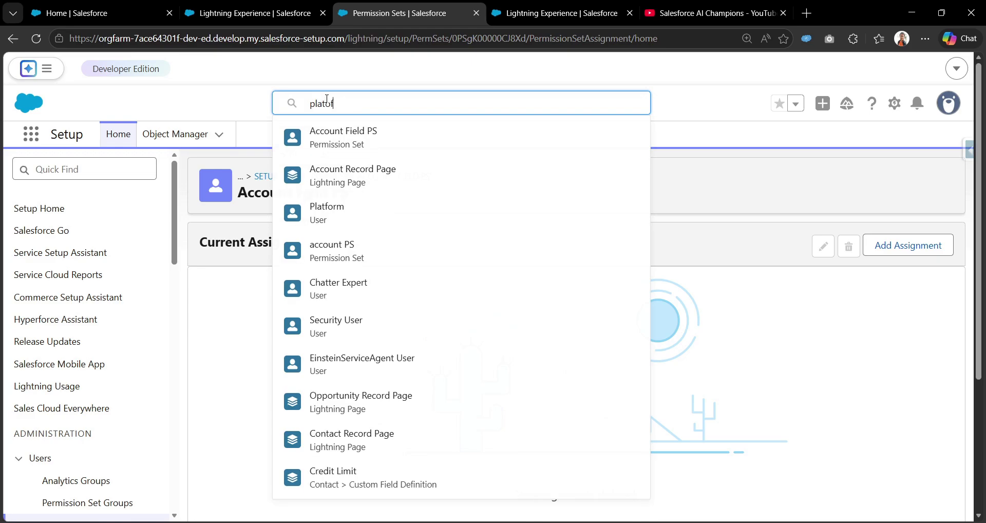
key("BackSpace")
key("BackSpace")
type("form")
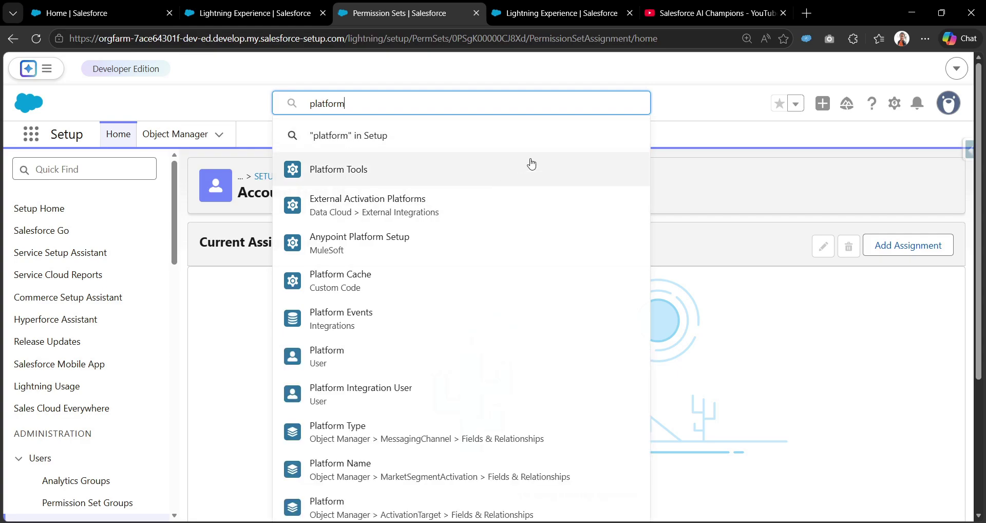
type(" user")
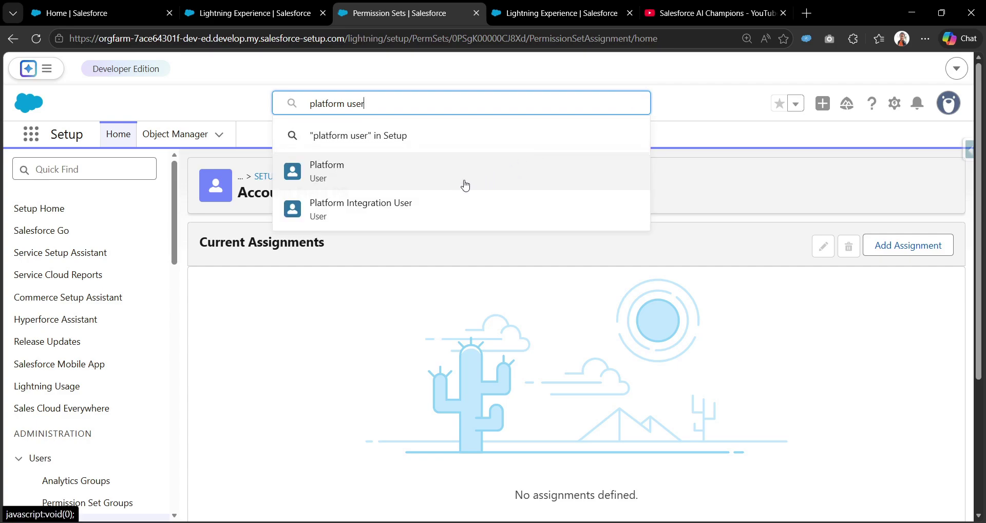
left_click(471, 178)
left_click(433, 105)
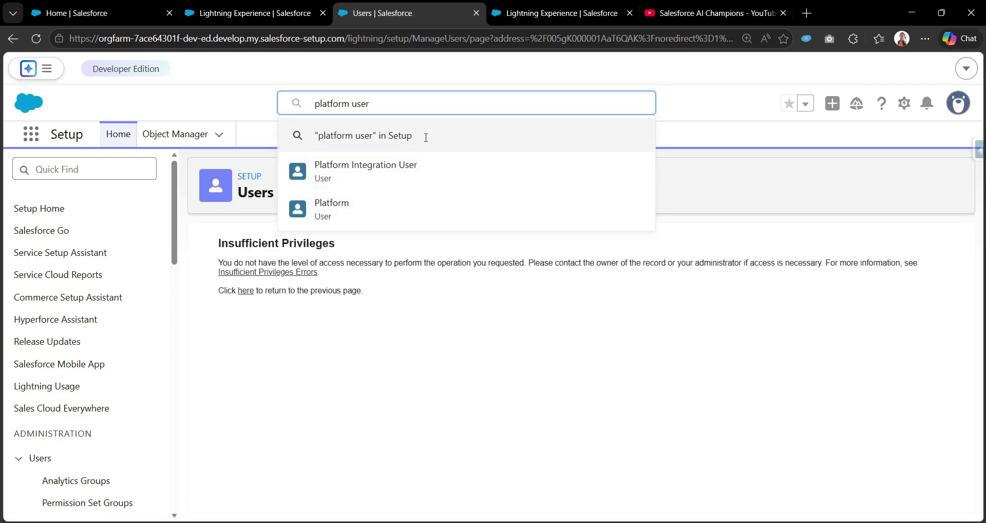
left_click(394, 200)
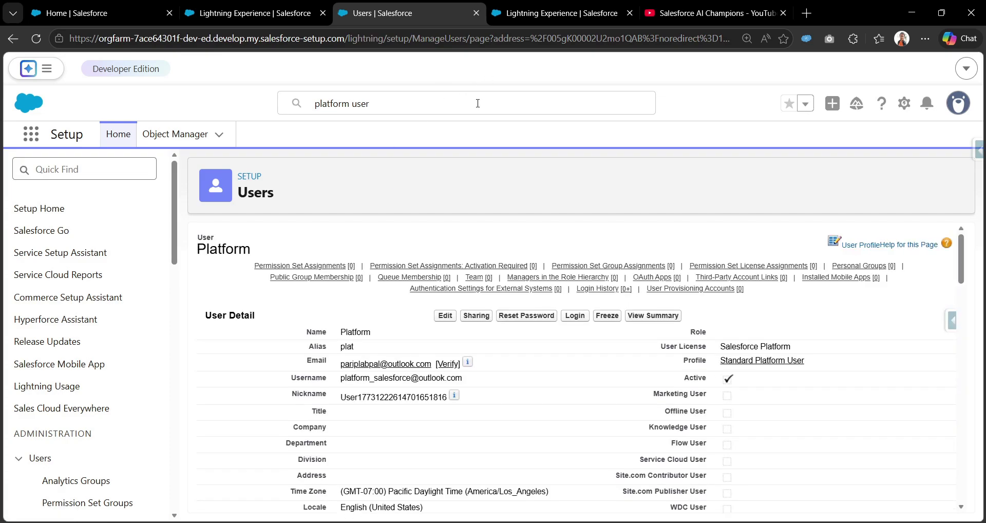
left_click(572, 314)
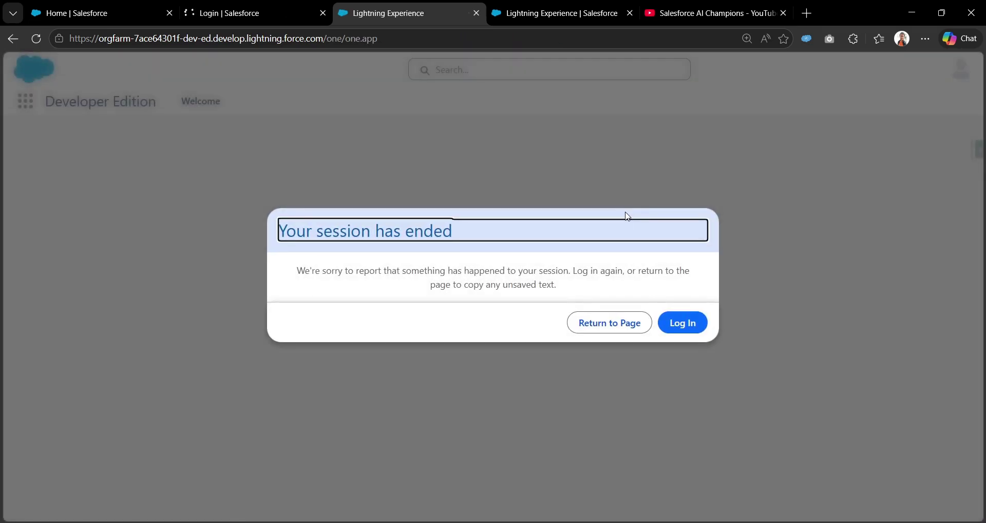
left_click(672, 328)
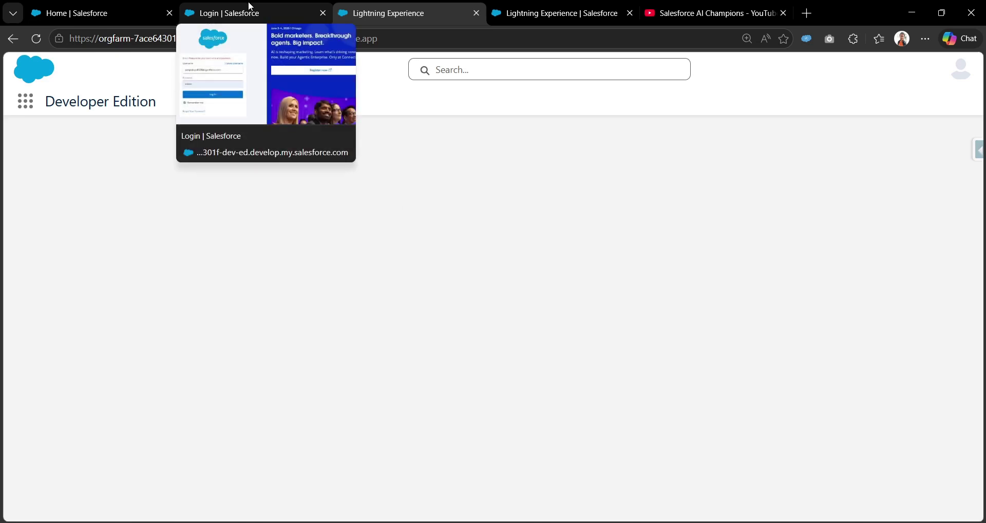
Log in again with the saved administrator credentials and close the two leftover Lightning Experience tabs.
left_click(205, 14)
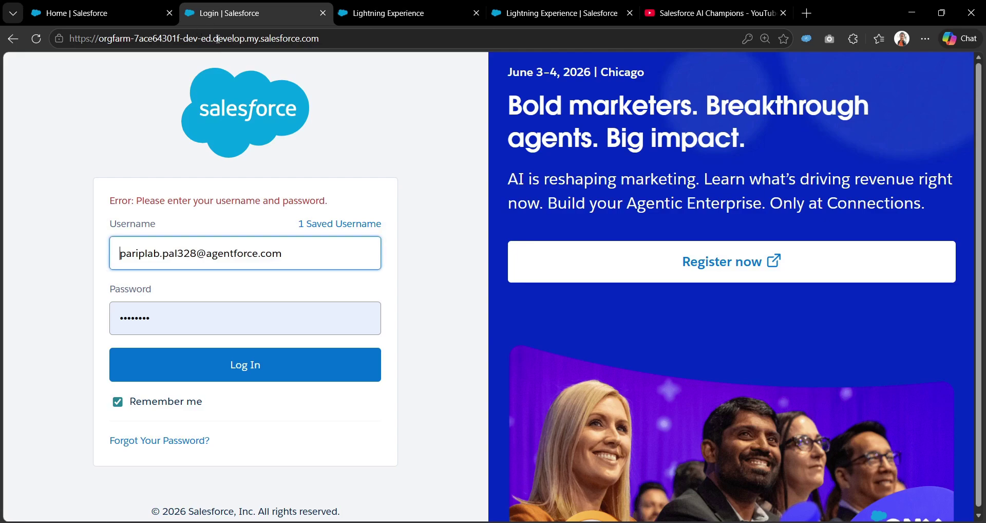
left_click(256, 363)
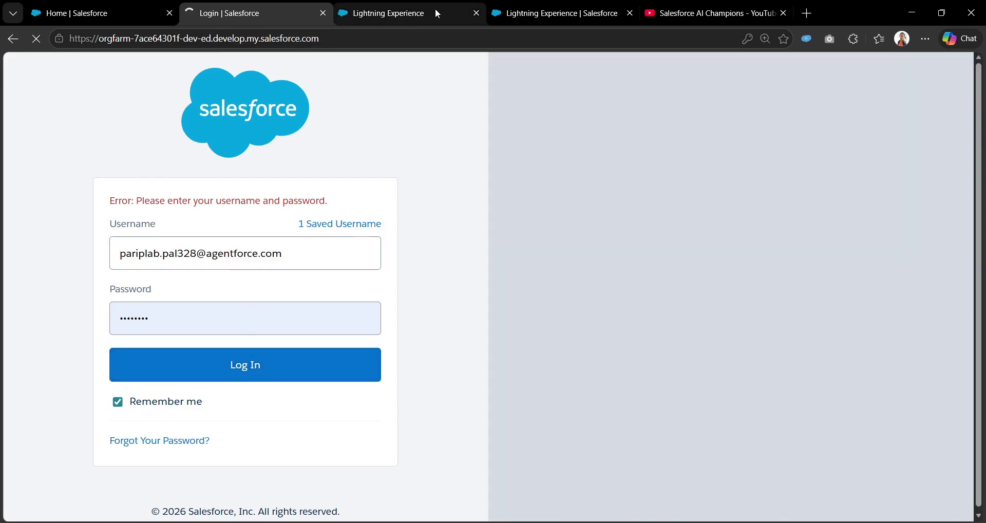
left_click(435, 13)
left_click(477, 14)
left_click(256, 14)
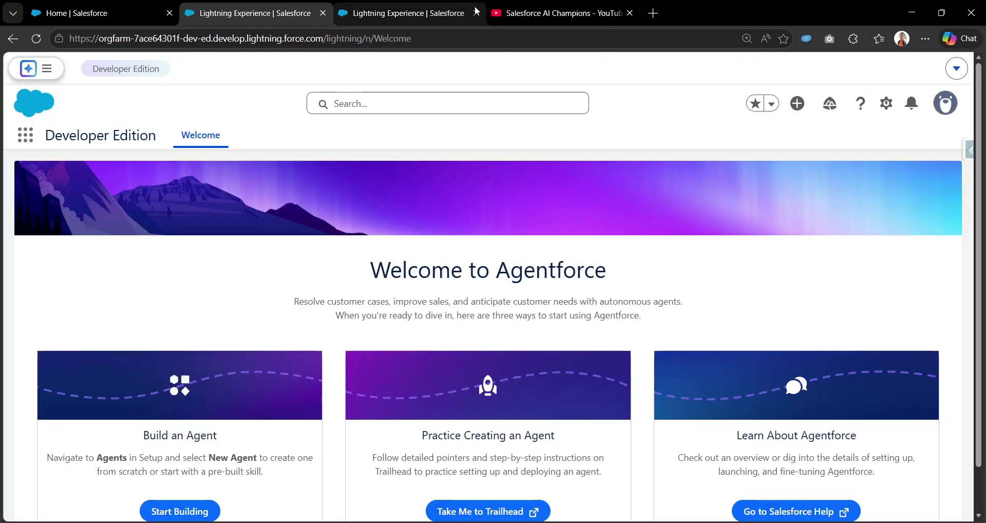
left_click(476, 12)
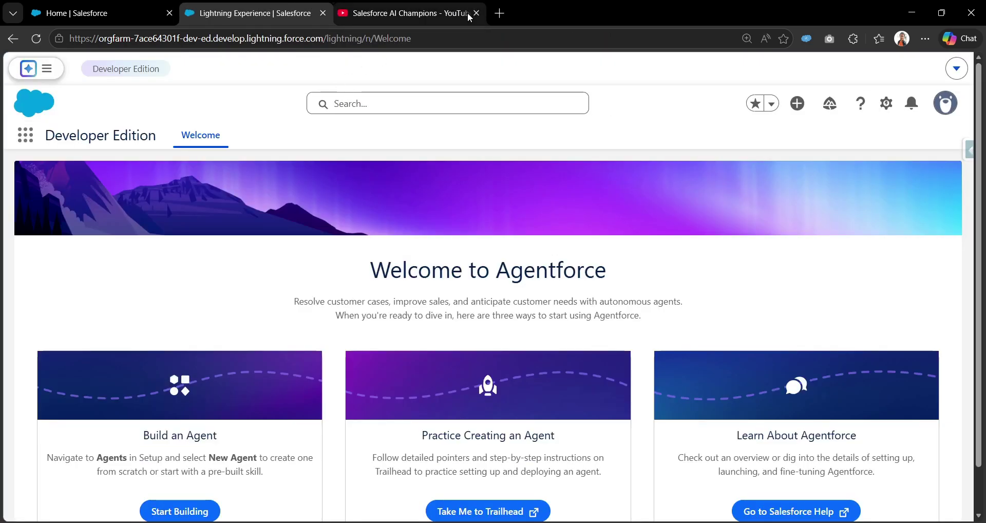
Find the Platform user by searching for "platform" and log in as that user from the user detail page.
left_click(886, 103)
left_click(475, 110)
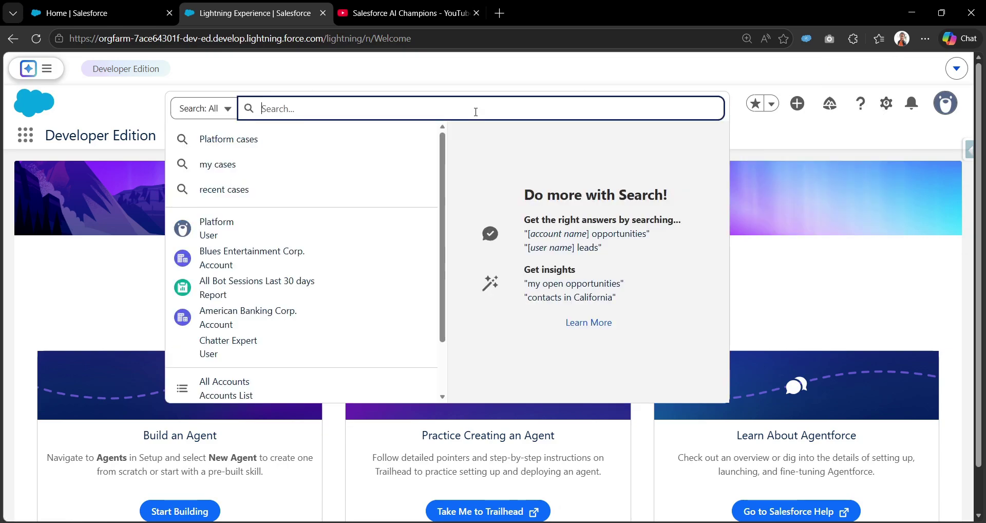
type("plato")
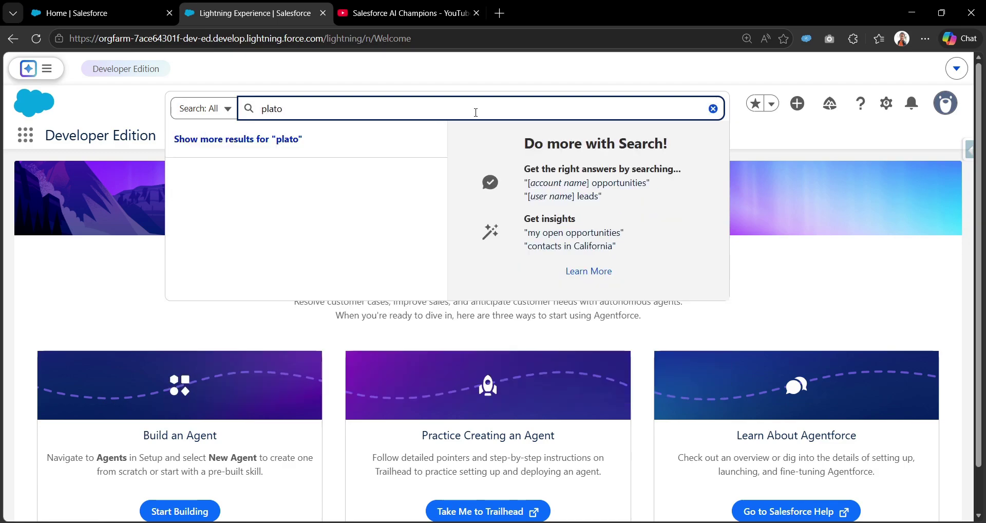
key("BackSpace")
type("form")
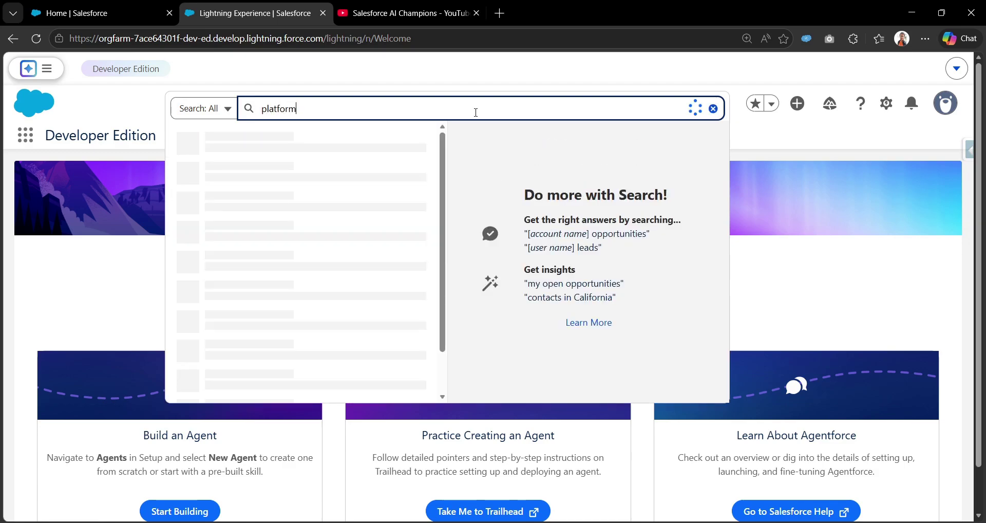
left_click(398, 237)
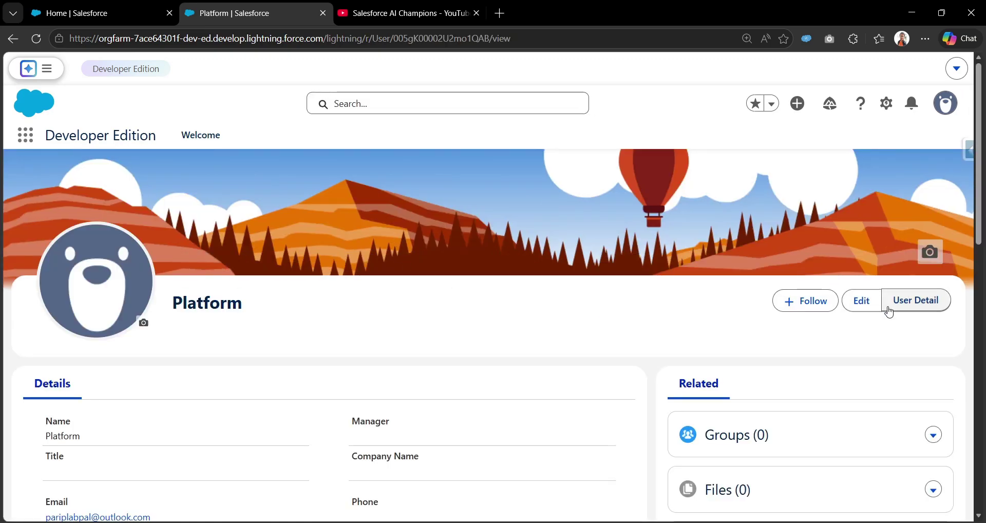
left_click(900, 305)
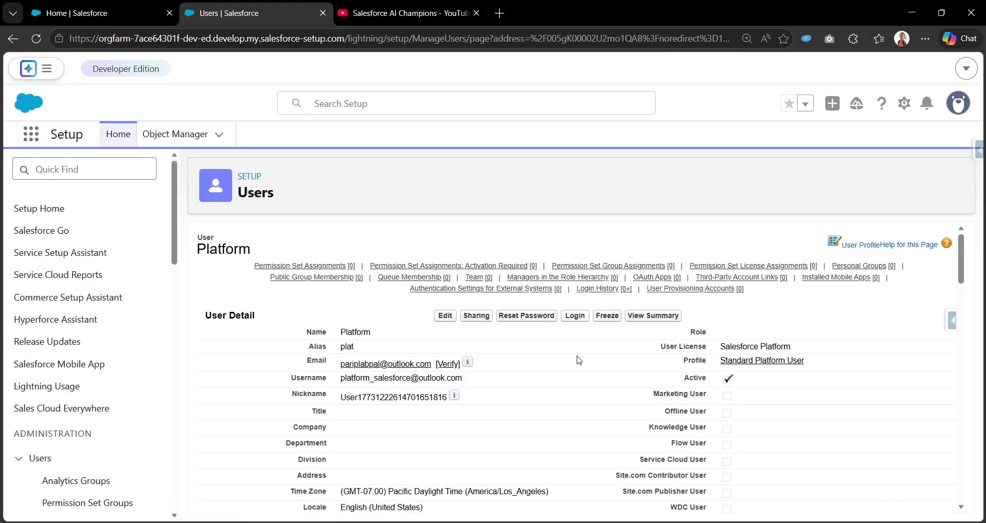
left_click(577, 318)
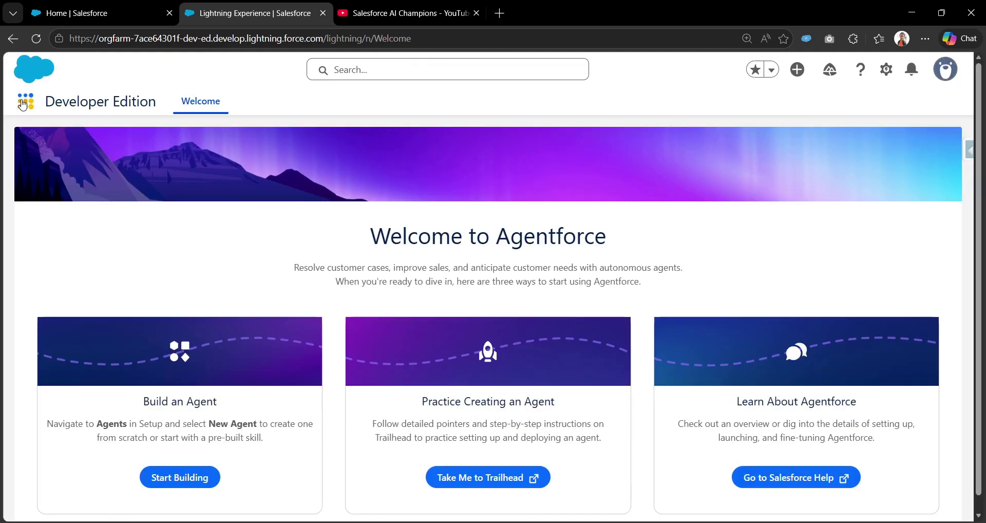
left_click(24, 101)
type("sales")
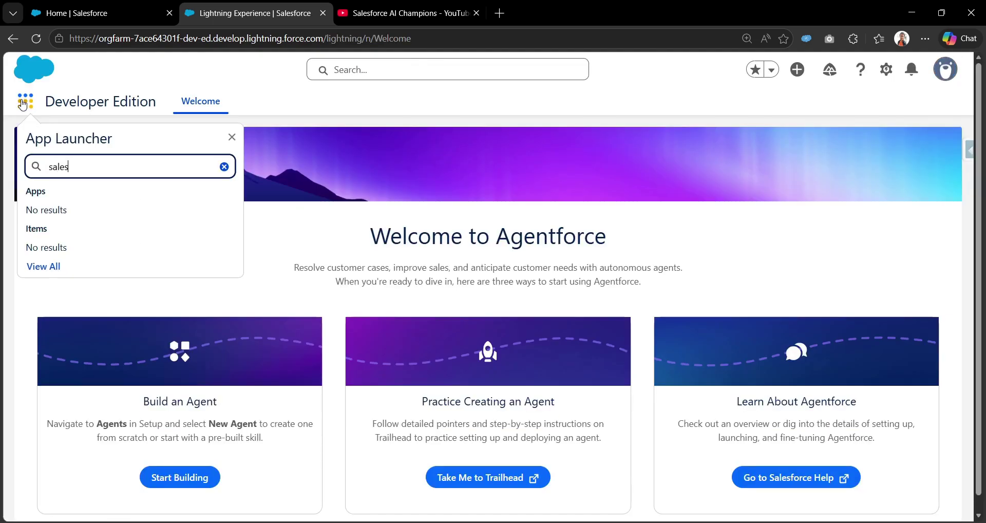
left_click(262, 90)
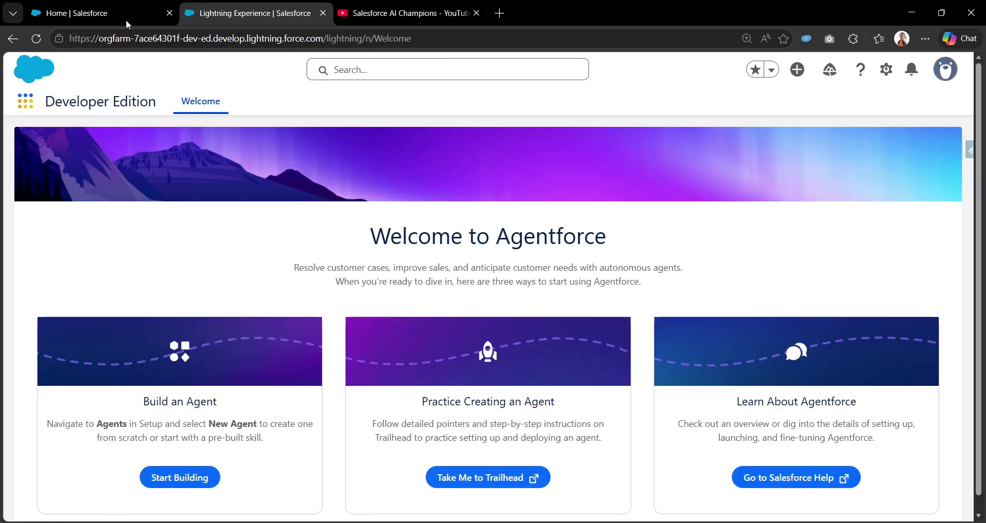
Open the Blues Entertainment Corp. account from the All Accounts list in the administrator session and dismiss the navigation tip.
left_click(123, 14)
left_click(437, 144)
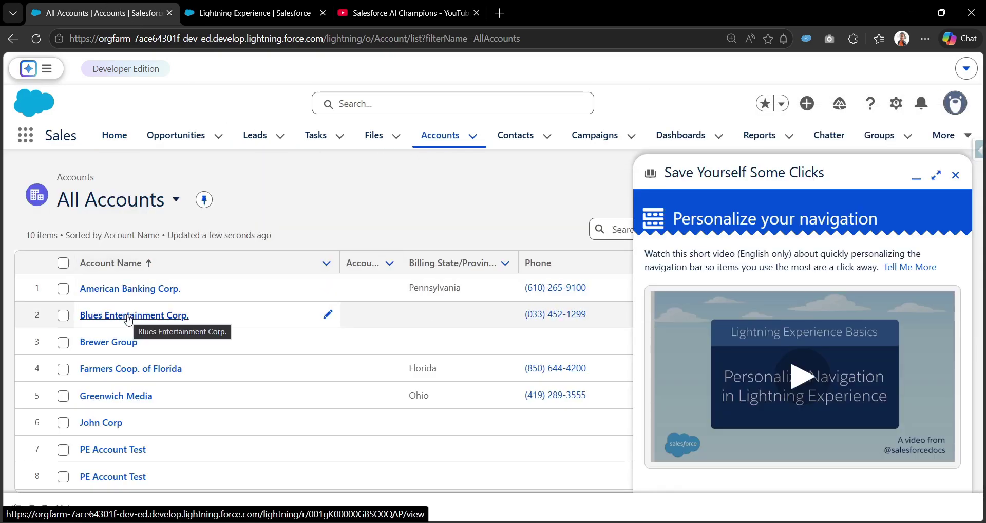
left_click(132, 314)
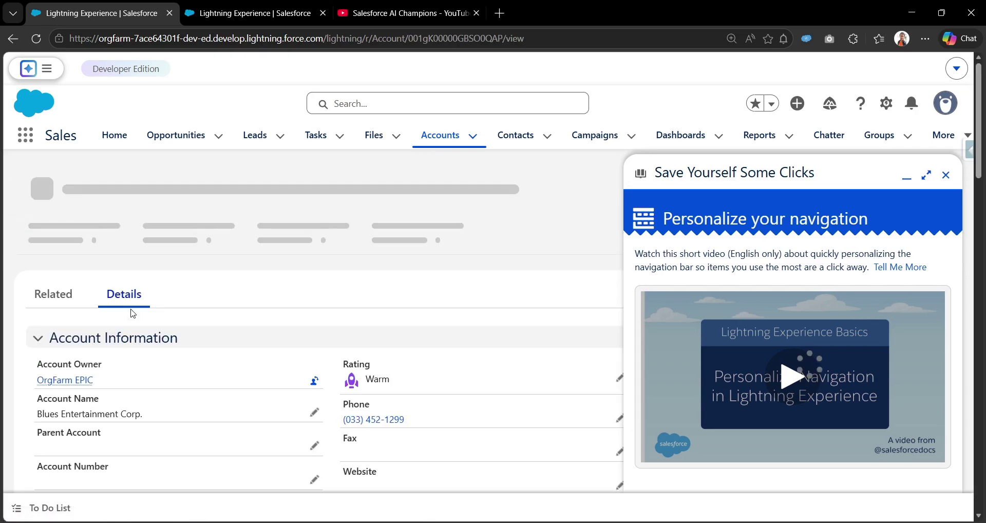
left_click(937, 188)
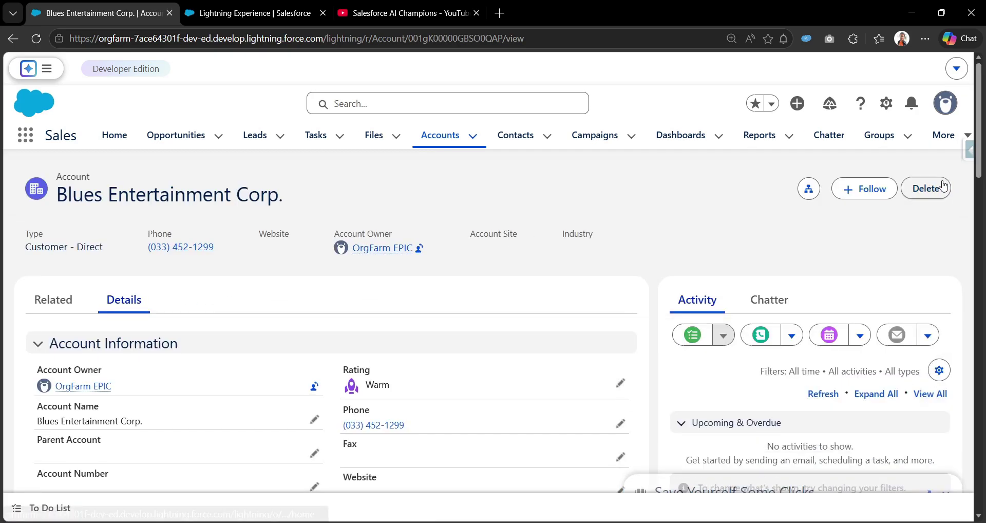
Copy the Blues Entertainment Corp. record's URL, open it in the Platform user's session and dismiss the Go Mobile prompt.
triple_click(455, 39)
key("ctrl+c")
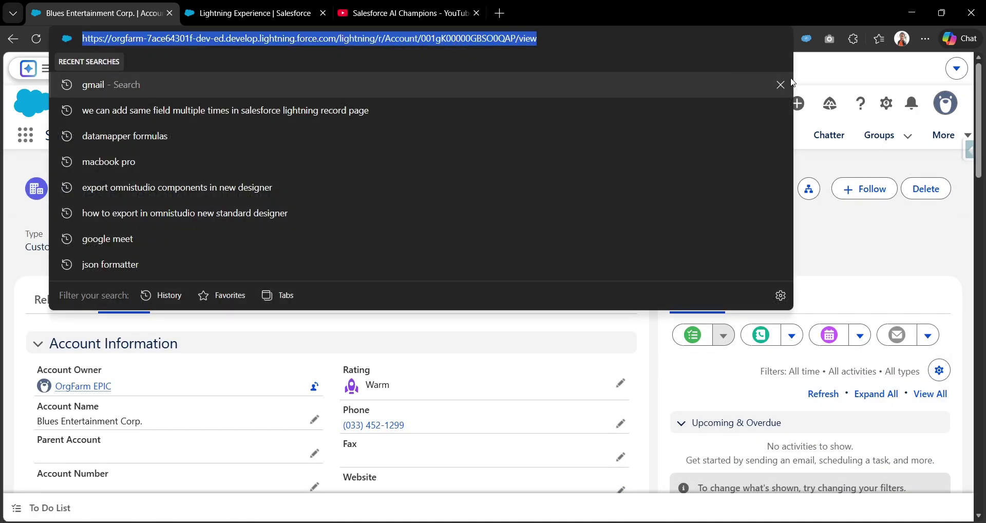
key("Escape")
left_click(248, 13)
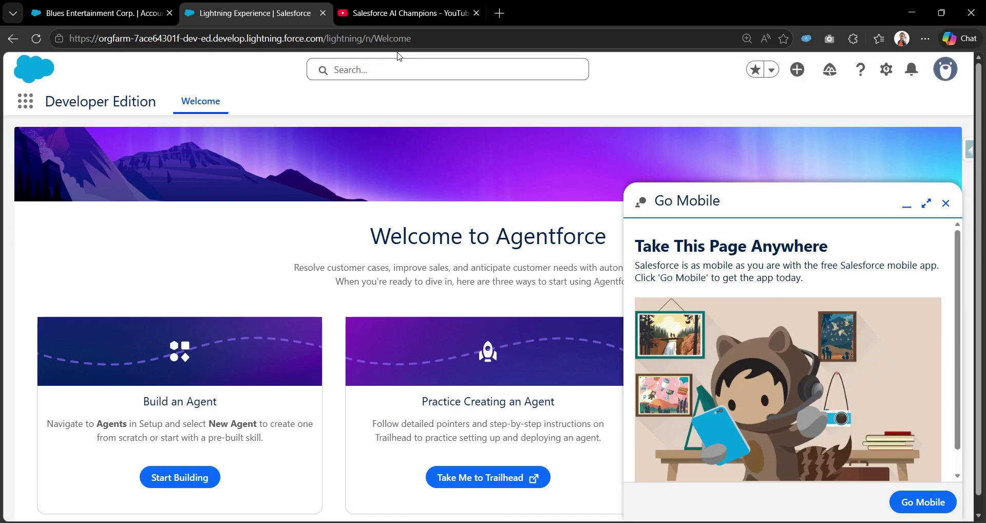
left_click(406, 41)
key("ctrl+v")
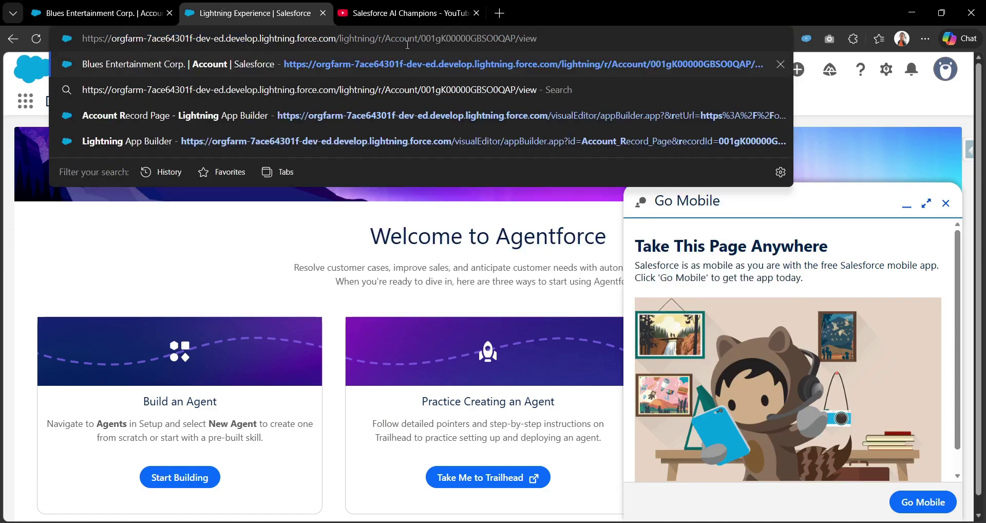
key("Return")
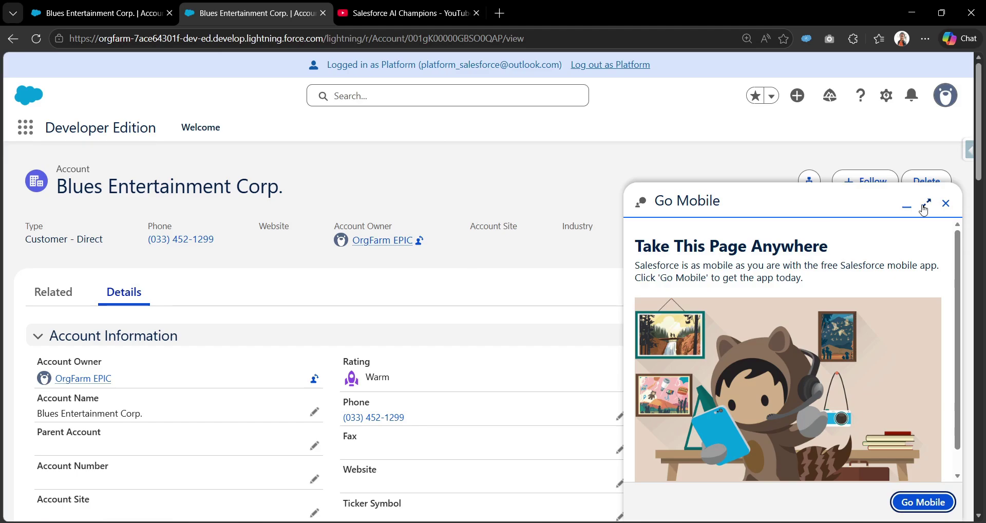
left_click(944, 201)
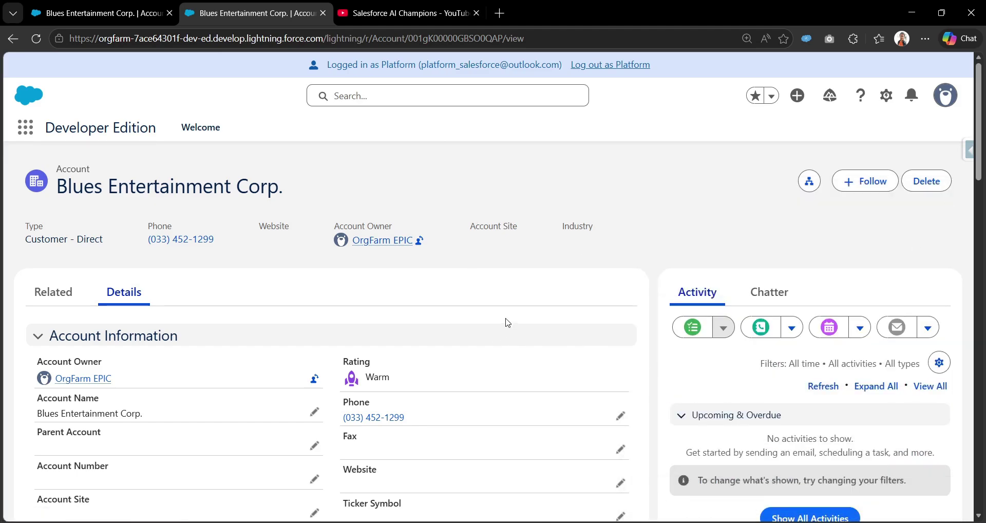